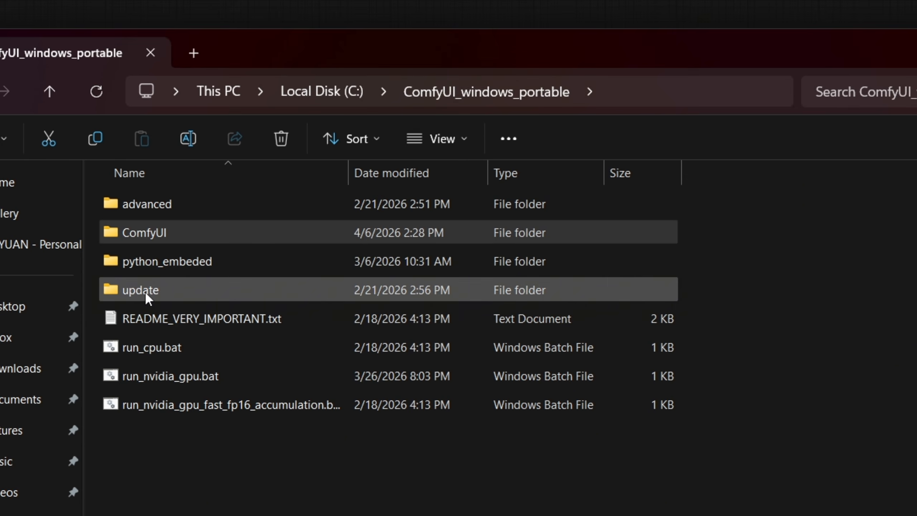
# Open the update folder inside ComfyUI_windows_portable.
pyautogui.doubleClick(145, 291)
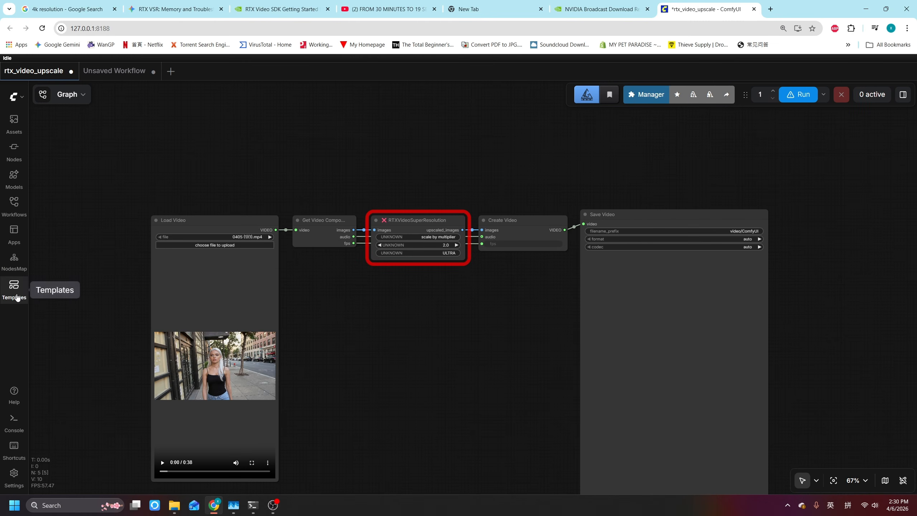
# Switch to ComfyUI in the browser, search the workflow templates for rtx and load the rtx_video_upscale template.
pyautogui.click(14, 289)
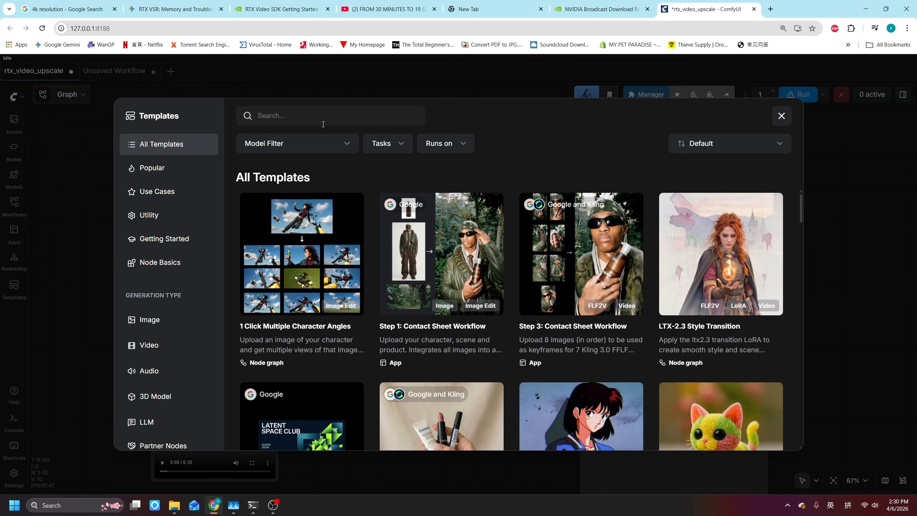
pyautogui.write('rtxz')
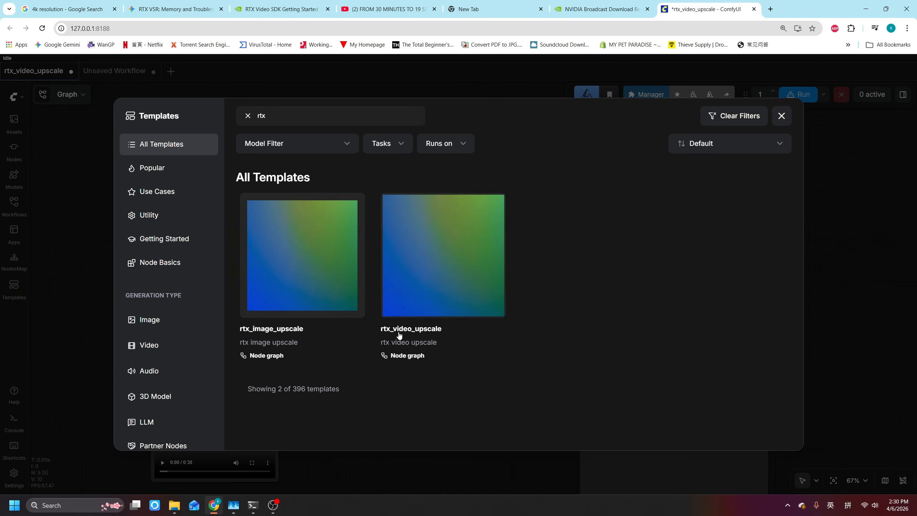
pyautogui.click(444, 273)
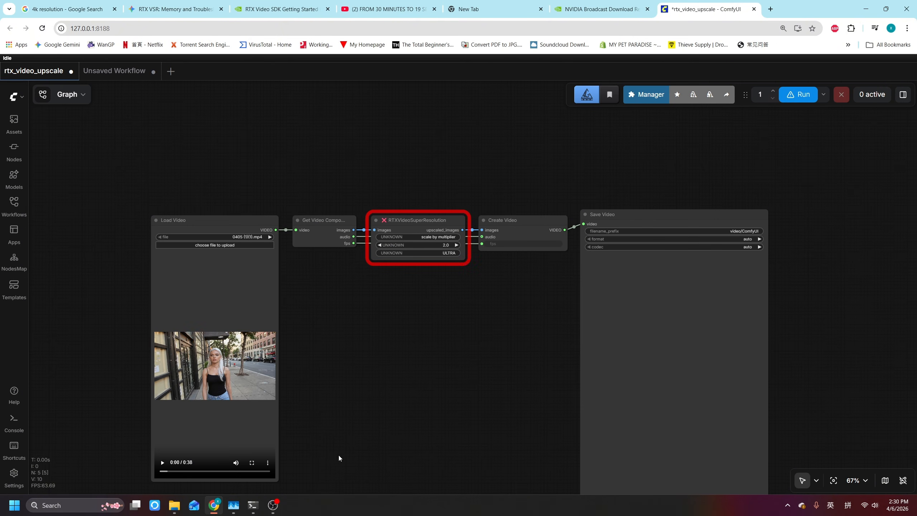
pyautogui.scroll(4, 398, 256)
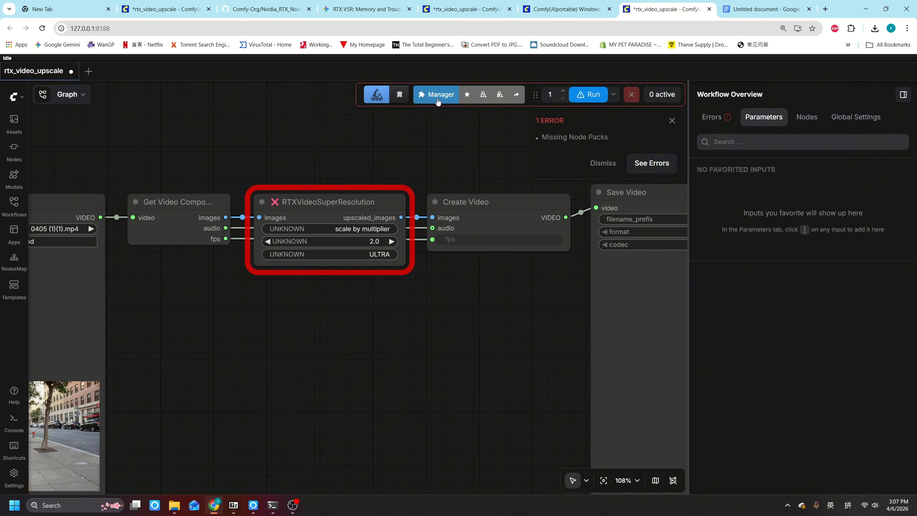
# Check which custom nodes the workflow is missing in ComfyUI Manager, and close the list.
pyautogui.click(437, 95)
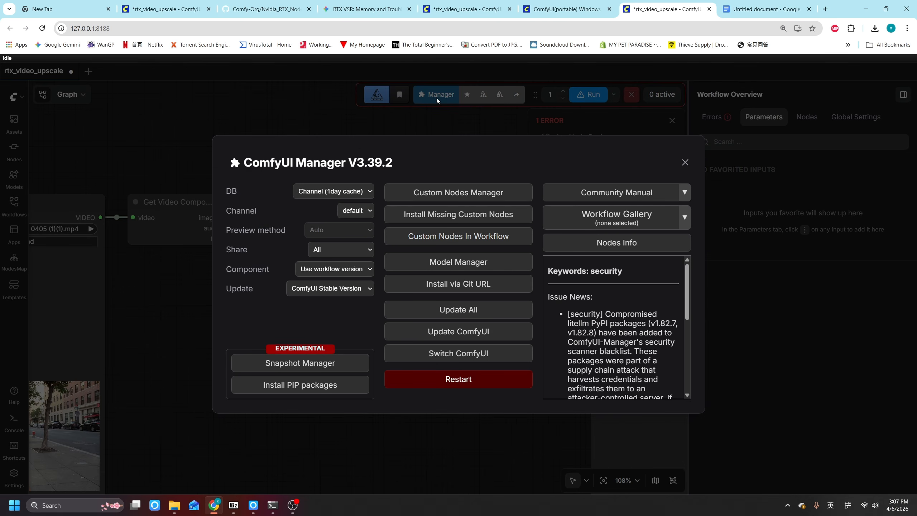
pyautogui.click(458, 214)
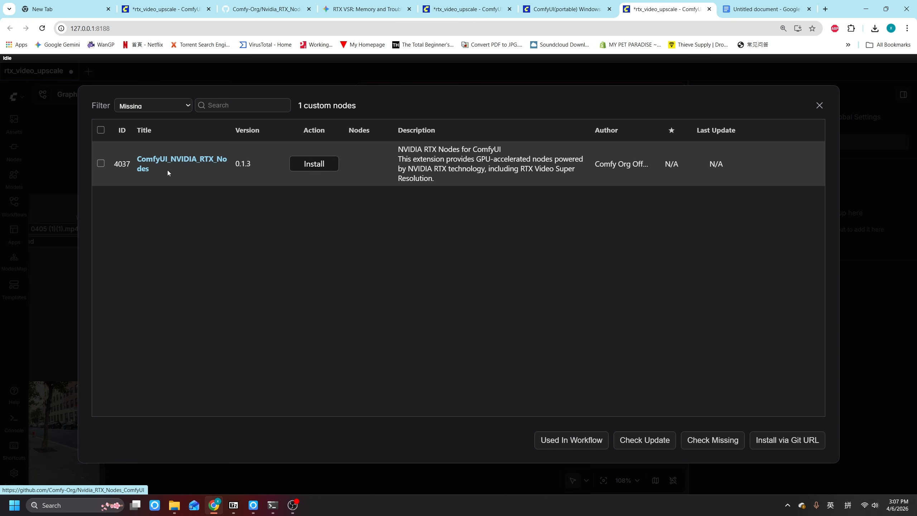
pyautogui.click(819, 105)
# Search all custom nodes for "rtx super" and install the nightly version of ComfyUI_NVIDIA_RTX_Nodes.
pyautogui.click(447, 190)
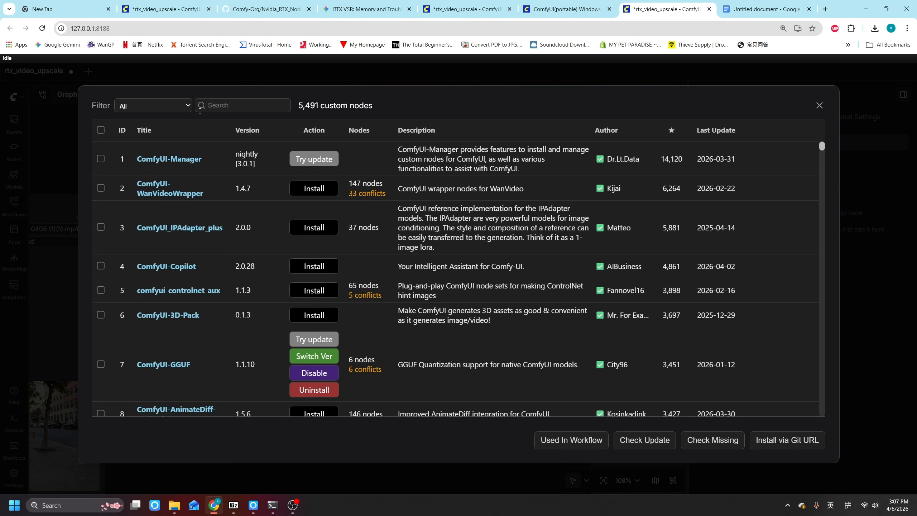
pyautogui.click(223, 105)
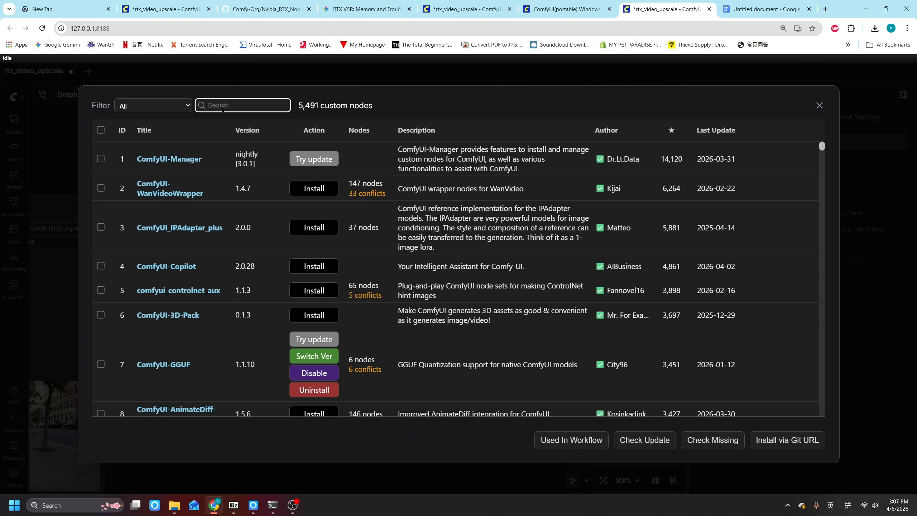
pyautogui.write('rtx super')
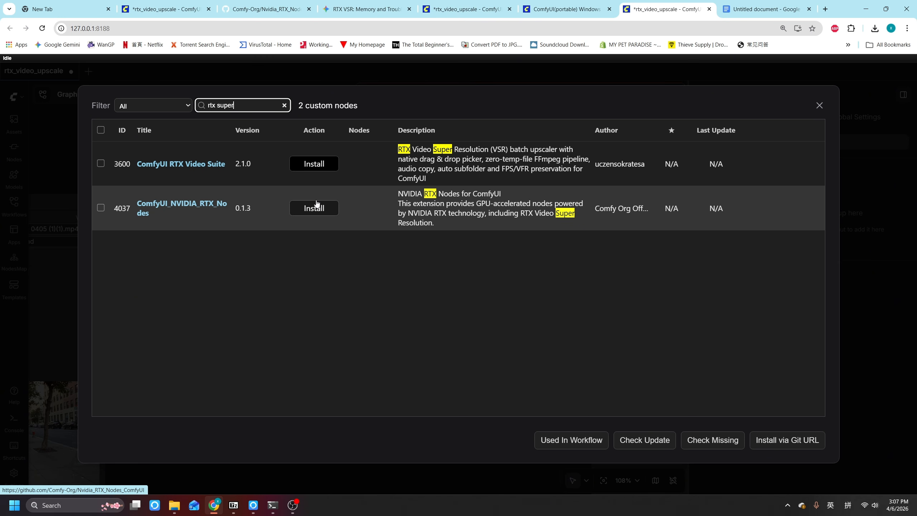
pyautogui.click(316, 206)
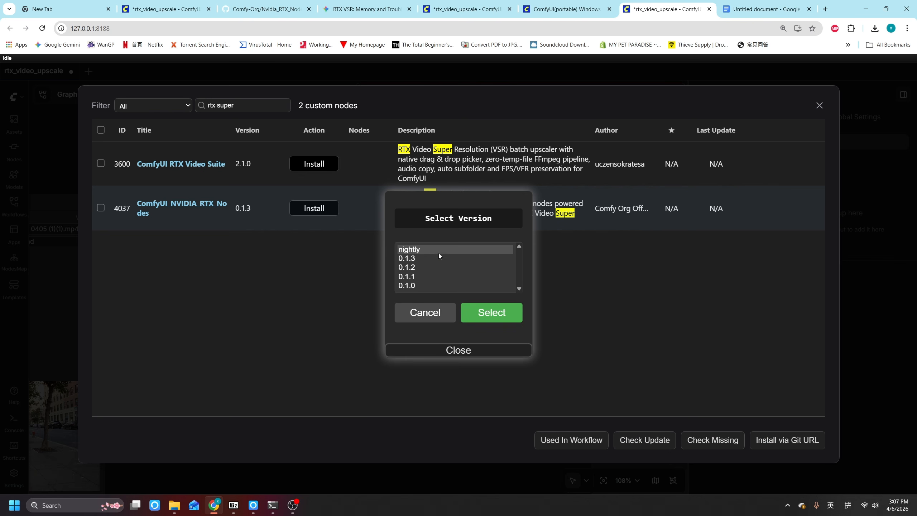
pyautogui.click(501, 319)
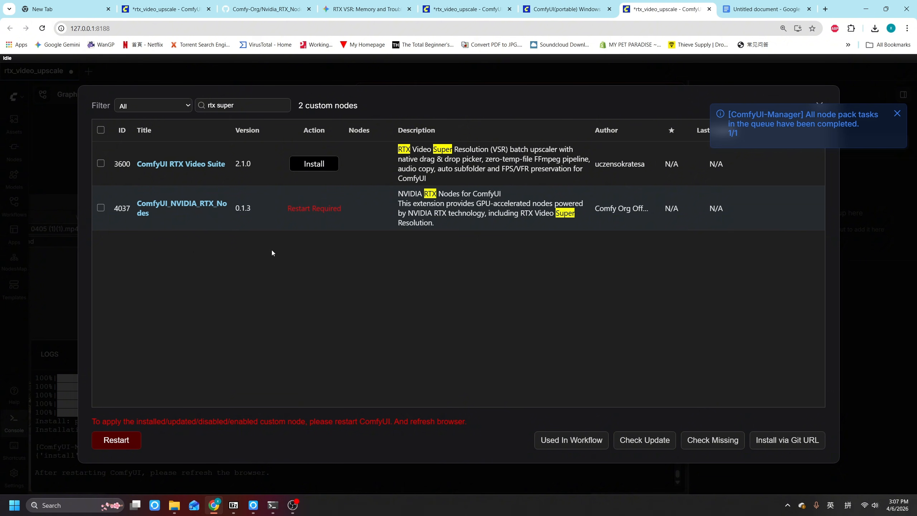
# Restart the ComfyUI server and reload the browser page to apply the node pack installation.
pyautogui.click(129, 445)
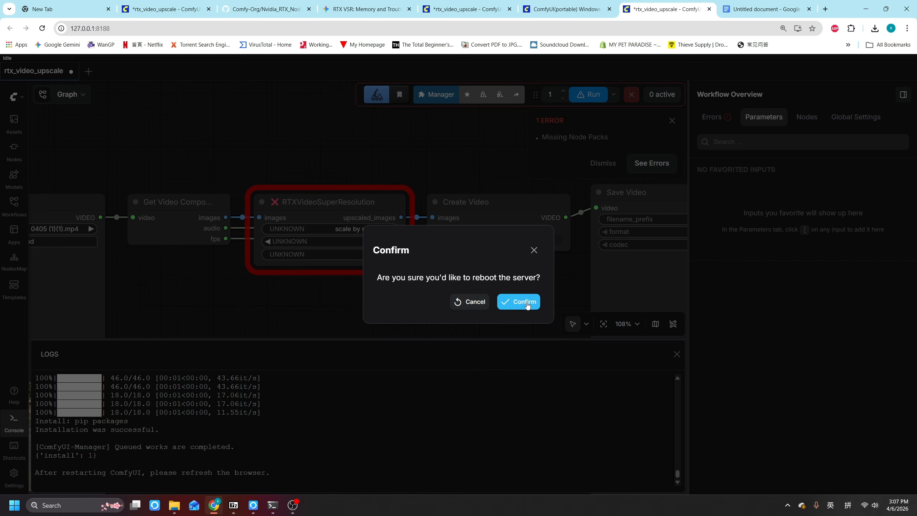
pyautogui.click(526, 303)
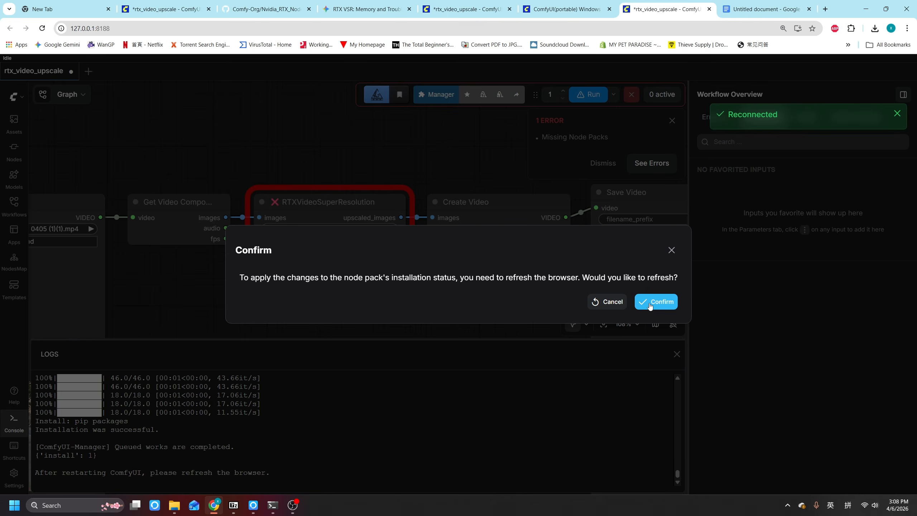
pyautogui.click(649, 303)
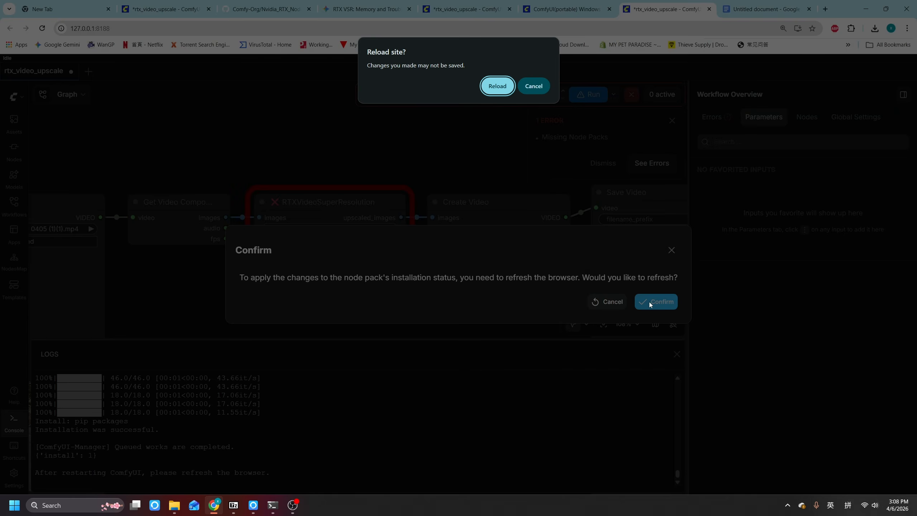
pyautogui.press('Return')
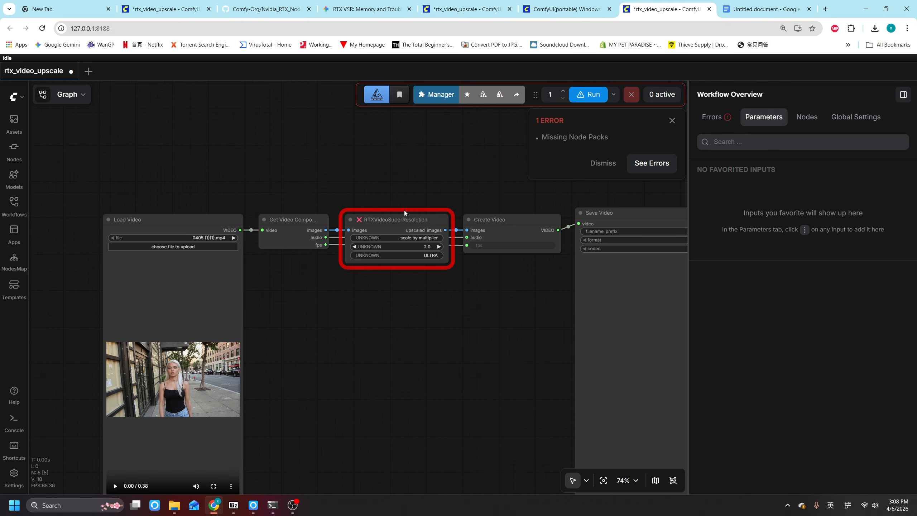
# Examine the import error details of ComfyUI_NVIDIA_RTX_Nodes among the missing custom nodes, including the nvvfx import line.
pyautogui.click(434, 95)
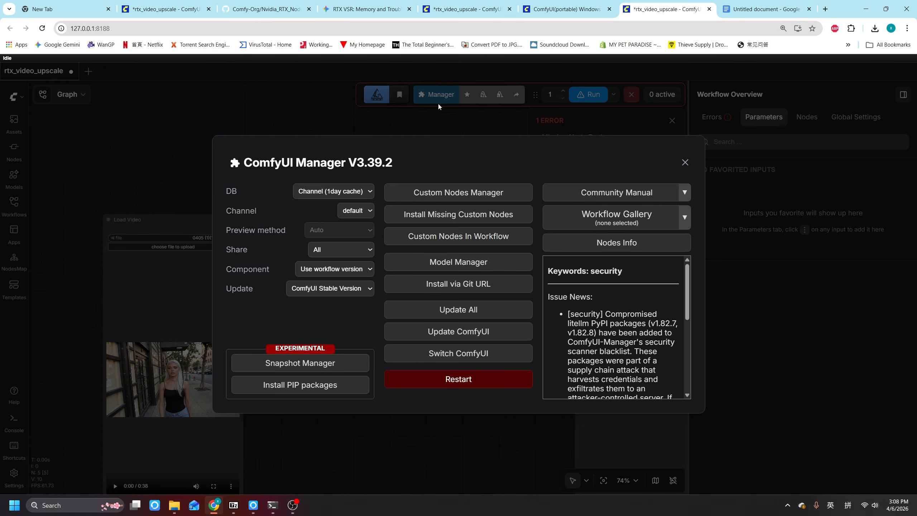
pyautogui.click(429, 219)
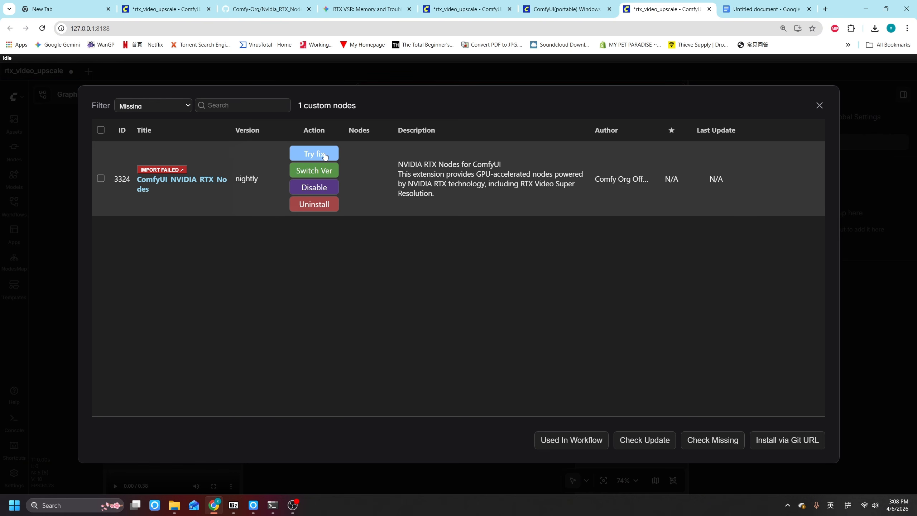
pyautogui.click(162, 169)
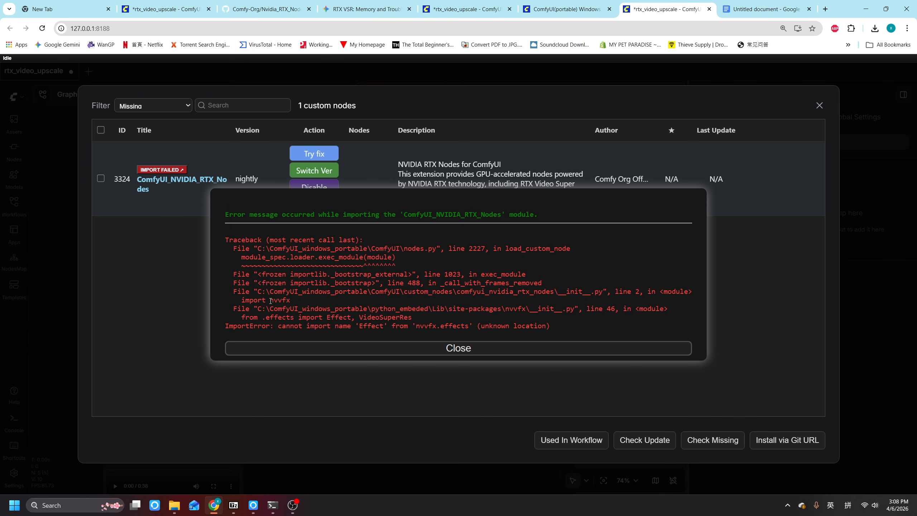
pyautogui.moveTo(270, 301); pyautogui.dragTo(287, 302)
pyautogui.click(343, 306)
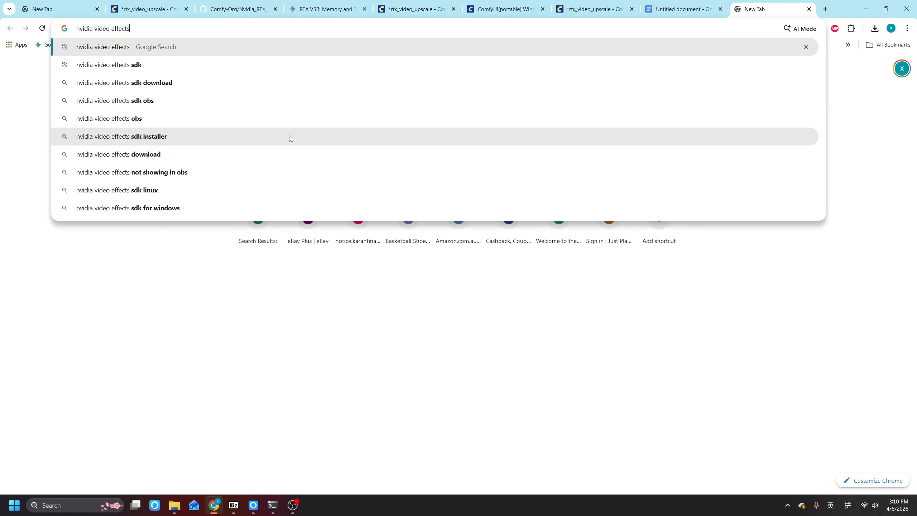
# Search Google for nvidia video effects and download the Video Effects package for GeForce RTX 30 Series from NVIDIA's Broadcast download resources.
pyautogui.press('Return')
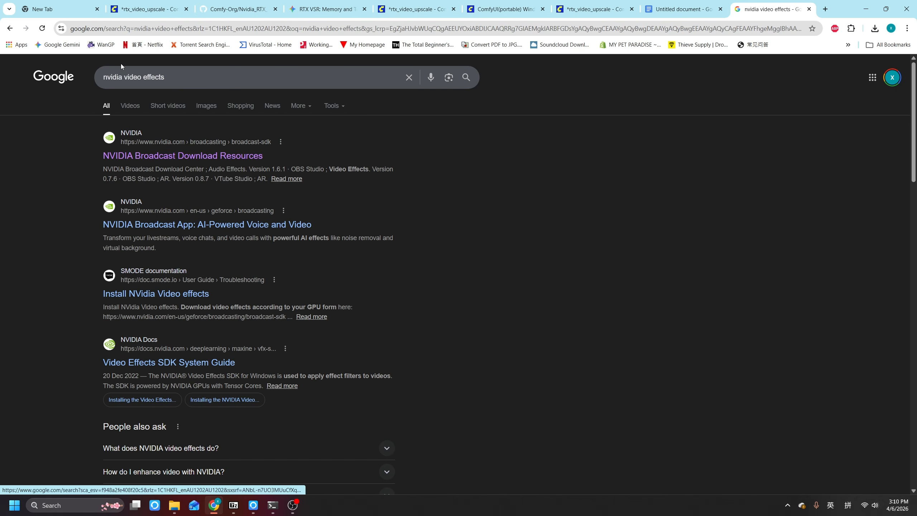
pyautogui.click(197, 163)
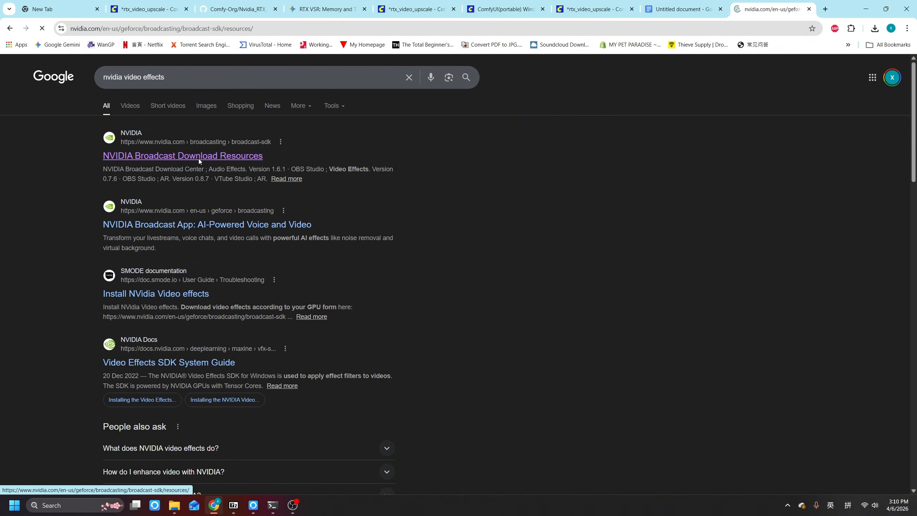
pyautogui.scroll(-5, 396, 287)
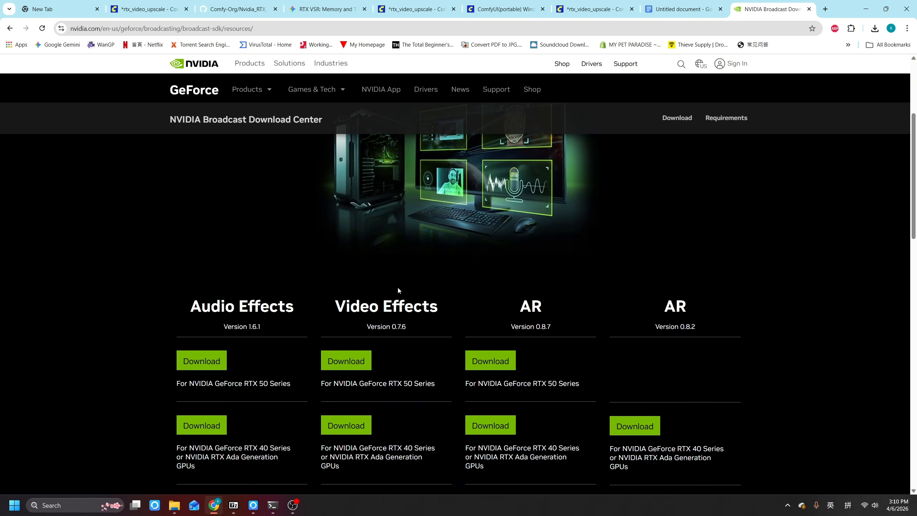
pyautogui.scroll(-3, 398, 281)
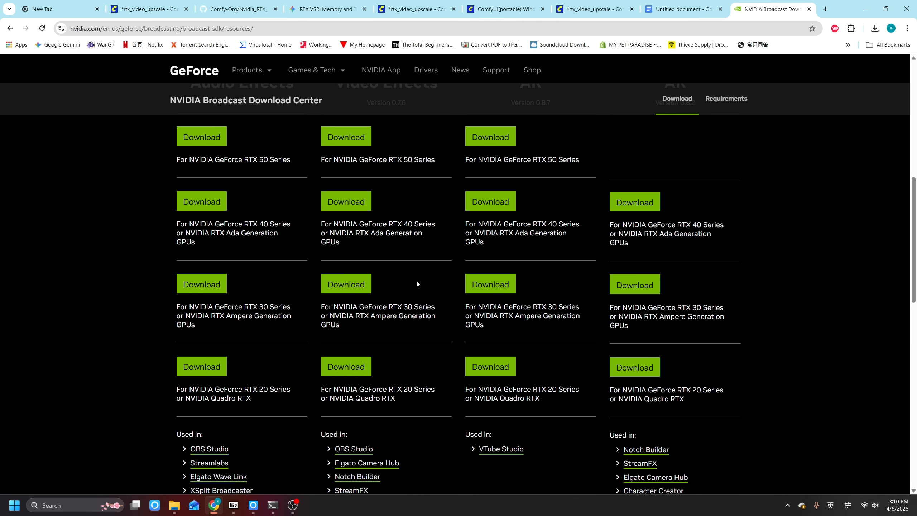
pyautogui.click(345, 288)
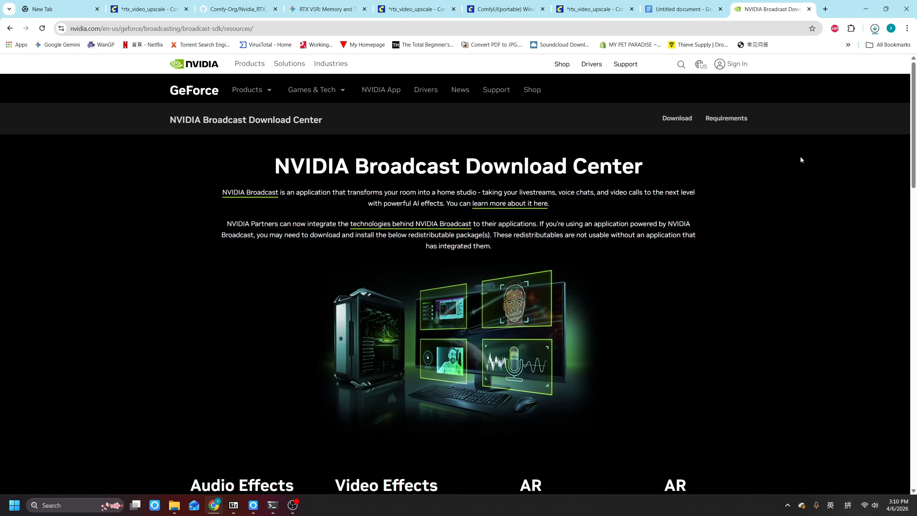
# Run the downloaded nvidia_video_effects_sdk_installer for Ampere GPUs and complete the NVIDIA Video Effects installation.
pyautogui.click(874, 29)
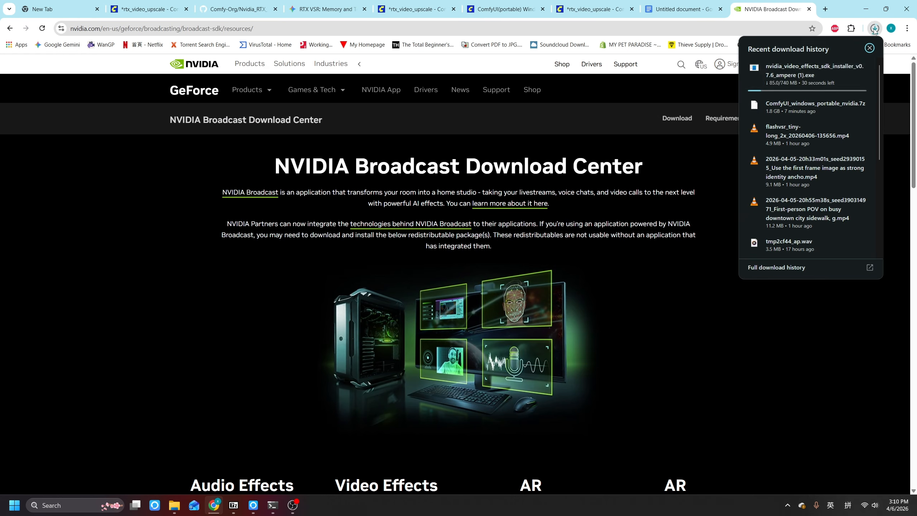
pyautogui.click(802, 88)
pyautogui.doubleClick(547, 104)
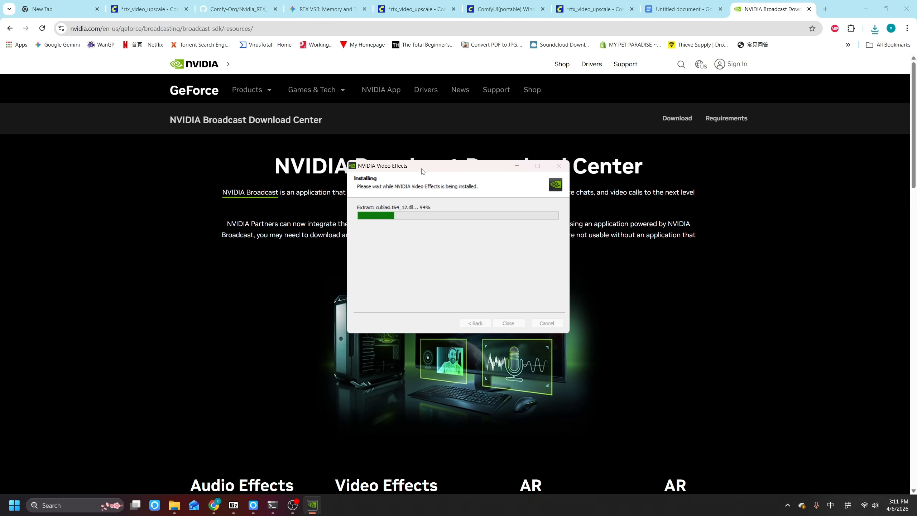
pyautogui.click(510, 325)
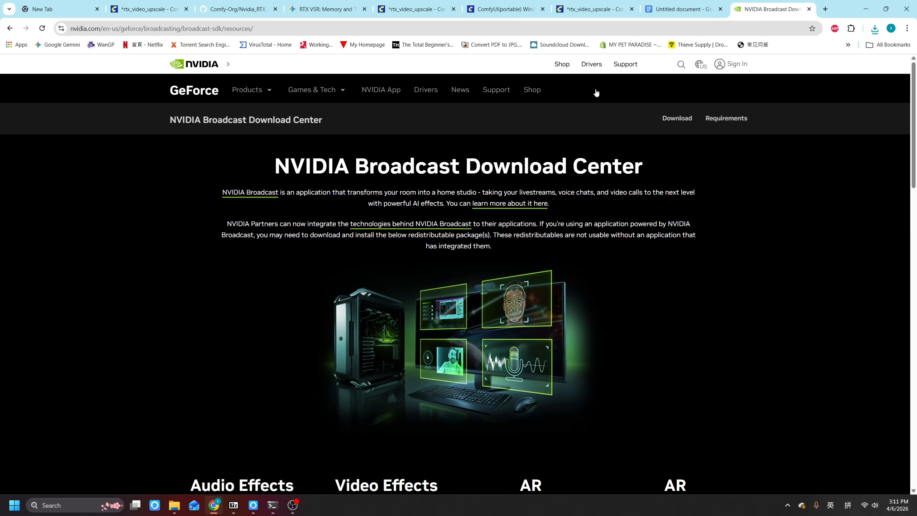
# Copy the highlighted nvidia-vfx pip install command from Step 3 of the Google Docs instructions.
pyautogui.click(654, 11)
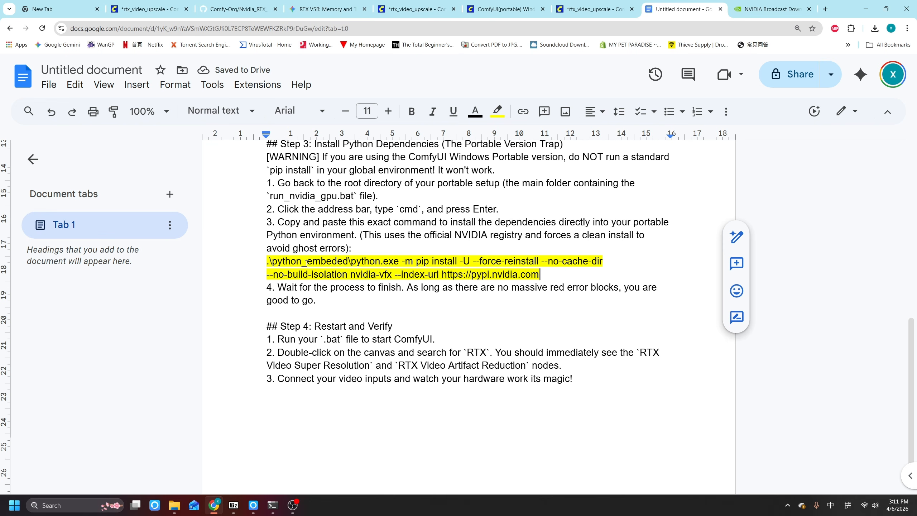
pyautogui.moveTo(267, 262); pyautogui.dragTo(539, 277)
pyautogui.hotkey('ctrl', 'c')
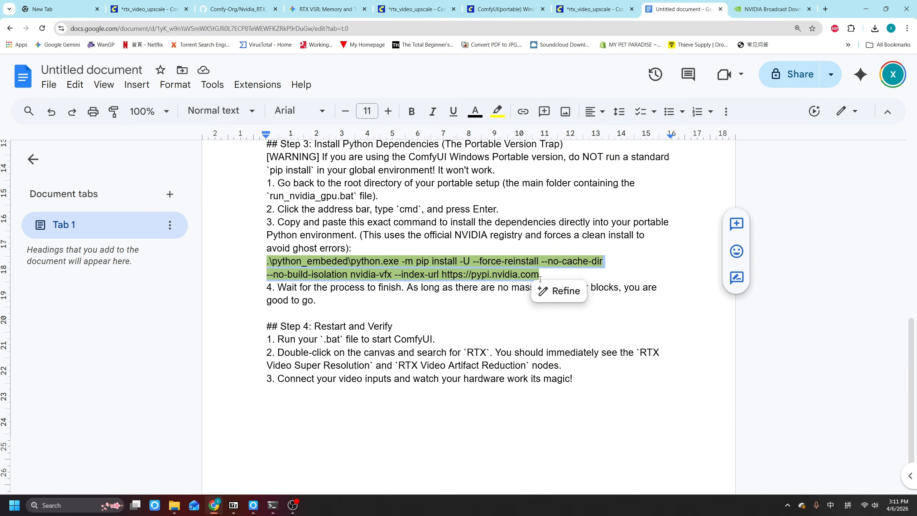
# Shut down ComfyUI by closing its console window, and close its browser page without saving the workflow changes.
pyautogui.click(278, 499)
pyautogui.click(538, 60)
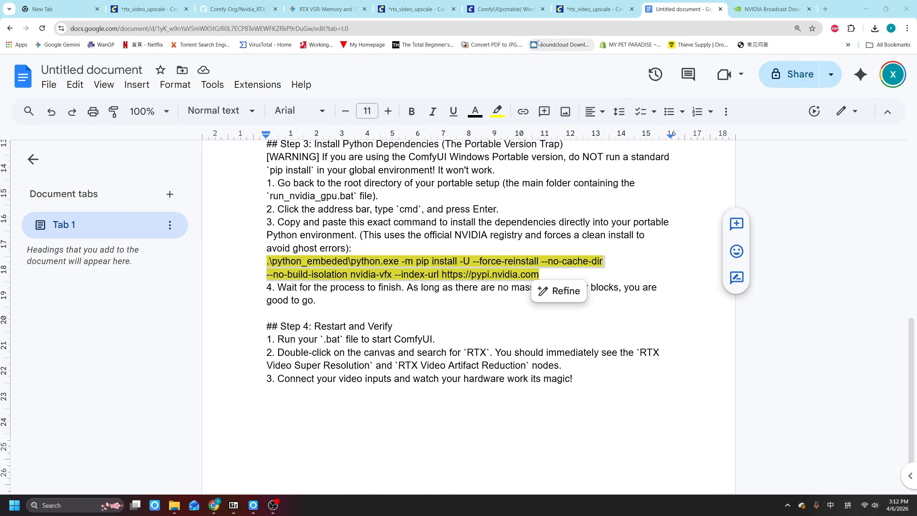
pyautogui.click(592, 9)
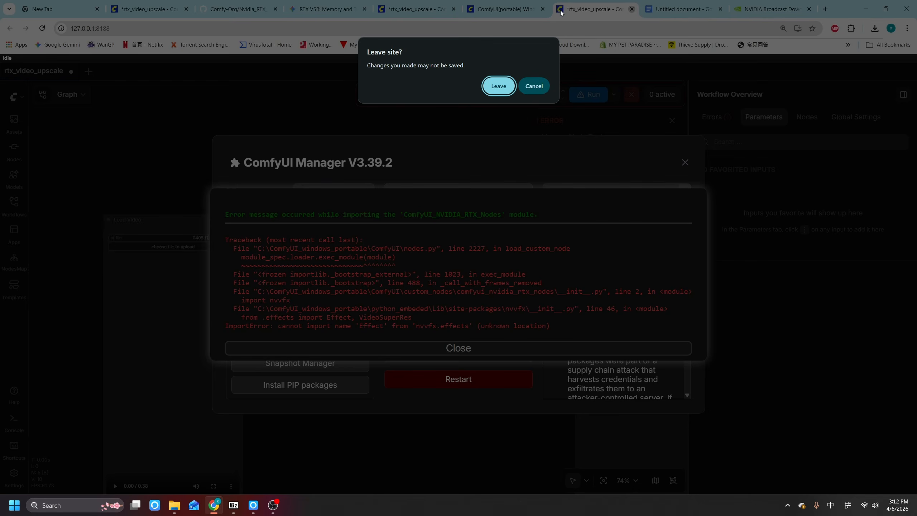
pyautogui.click(497, 87)
# Start a command prompt in the C:\ComfyUI_windows_portable folder.
pyautogui.click(342, 243)
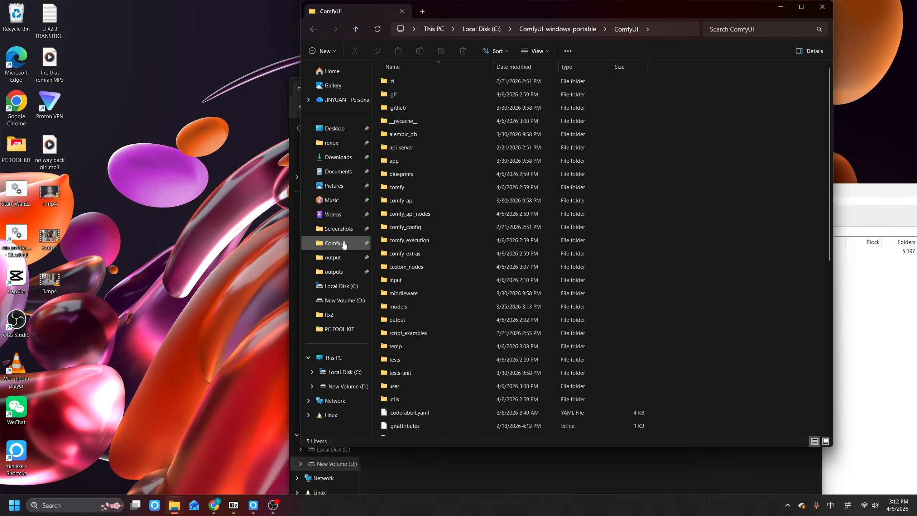
pyautogui.click(534, 30)
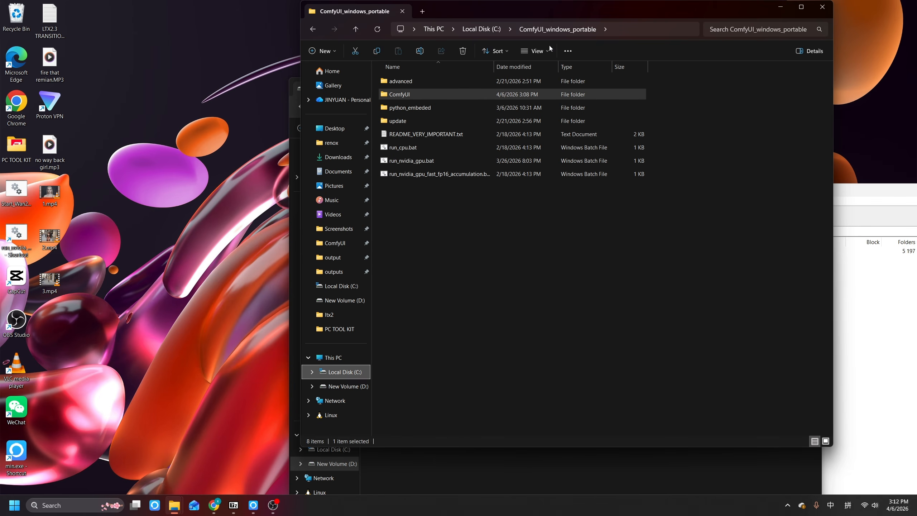
pyautogui.click(622, 30)
pyautogui.write('cmd')
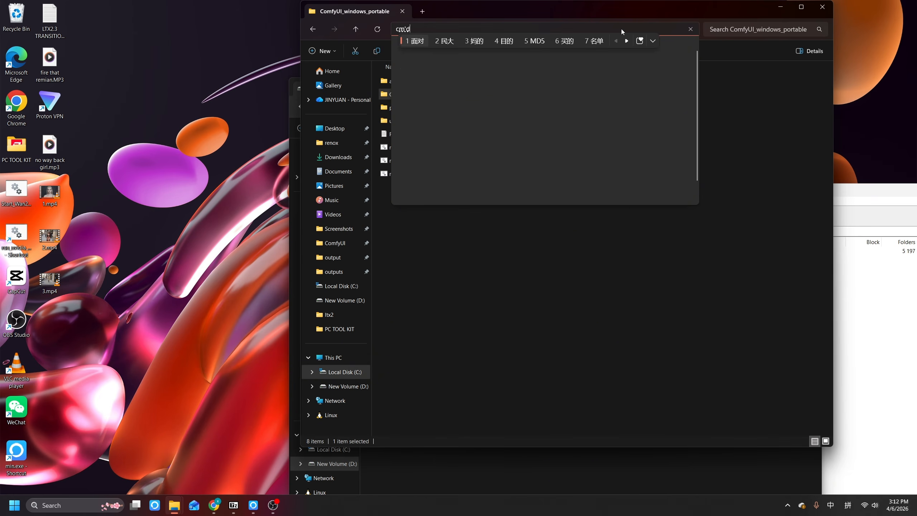
pyautogui.press('Return')
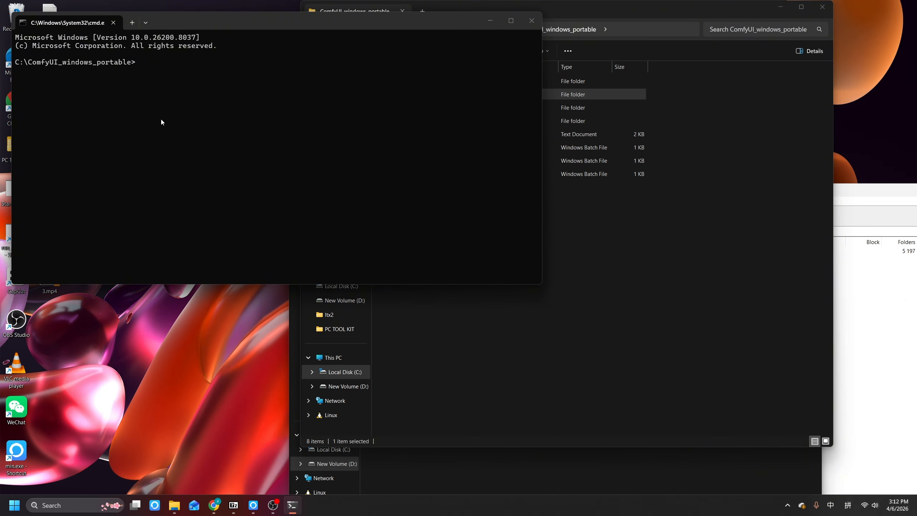
pyautogui.hotkey('ctrl', 'v')
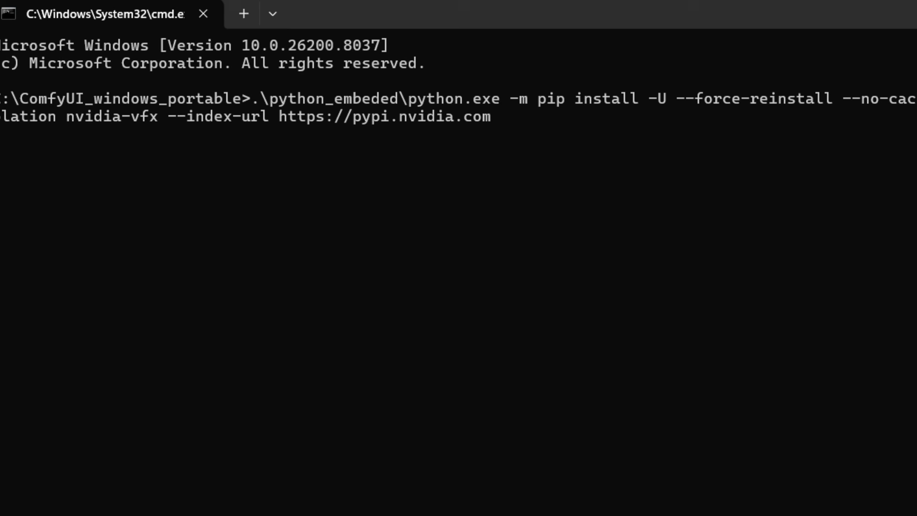
pyautogui.press('Return')
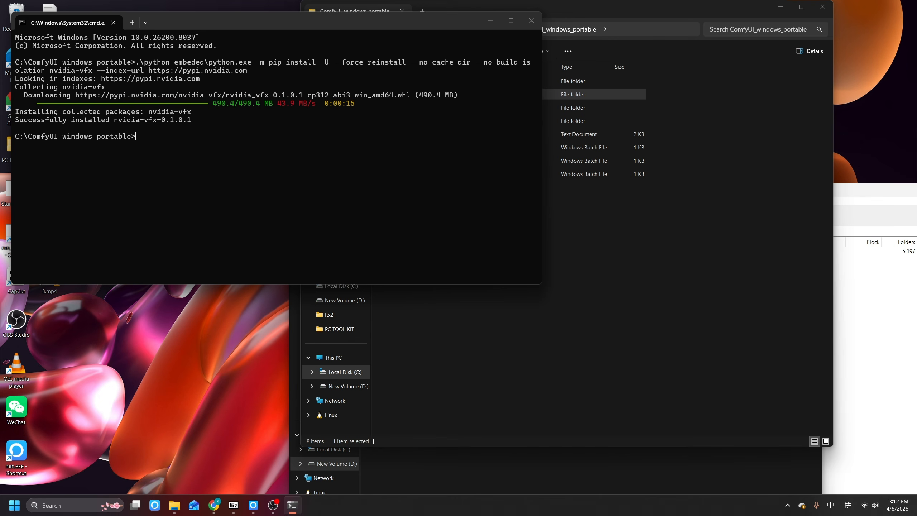
pyautogui.moveTo(38, 125); pyautogui.dragTo(230, 123)
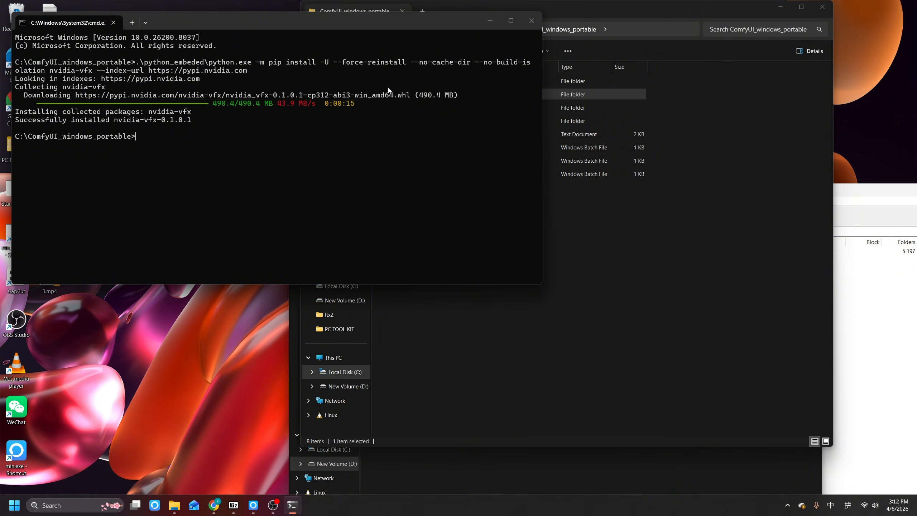
pyautogui.click(531, 20)
# Relaunch ComfyUI from the run_nvidia_gpu desktop shortcut and hide the Workflow Overview beside the rtx_video_upscale graph.
pyautogui.click(237, 321)
pyautogui.click(16, 236)
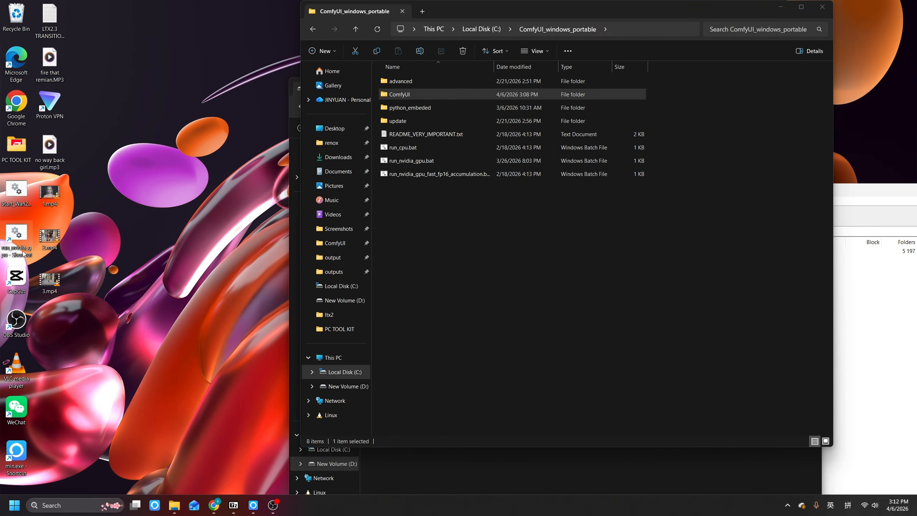
pyautogui.doubleClick(20, 235)
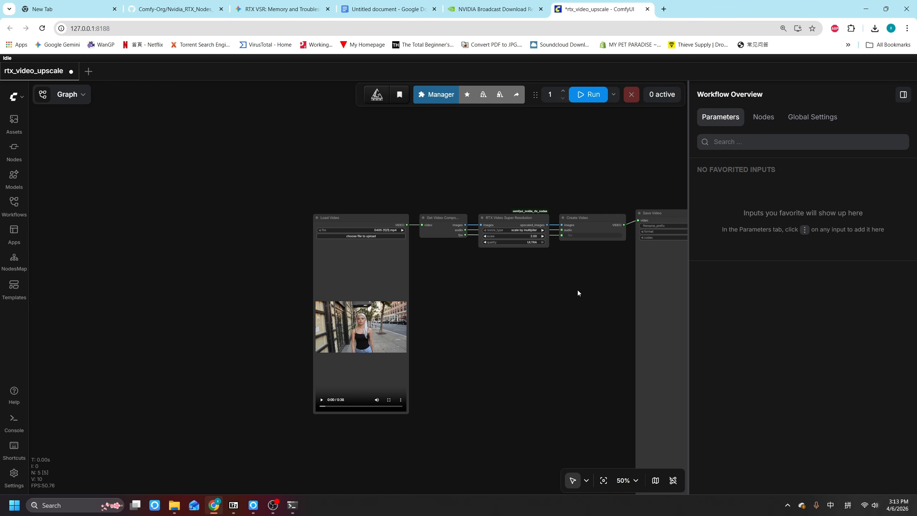
pyautogui.moveTo(566, 297); pyautogui.dragTo(505, 297)
pyautogui.scroll(2, 509, 311)
pyautogui.scroll(1, 508, 309)
pyautogui.click(903, 94)
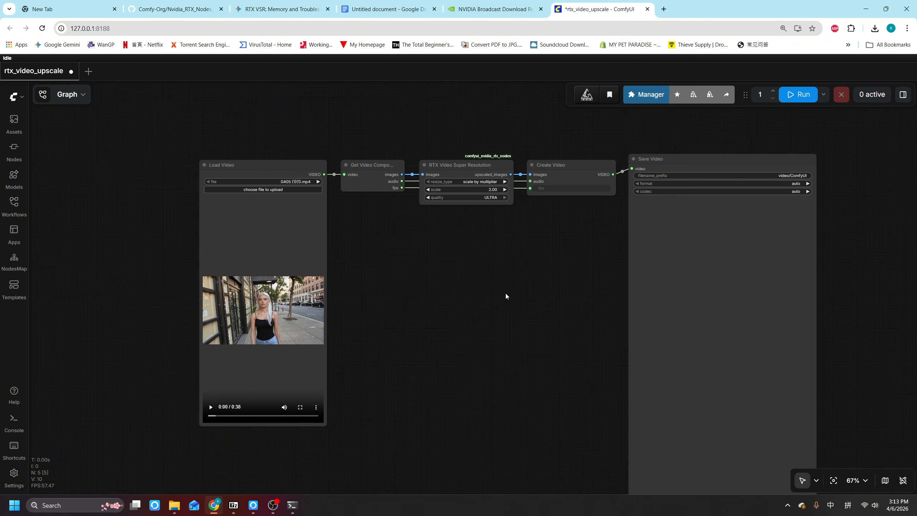
# Search the Custom Nodes Manager for rtx super to check the ComfyUI_NVIDIA_RTX_Nodes import status, and close the manager.
pyautogui.click(641, 96)
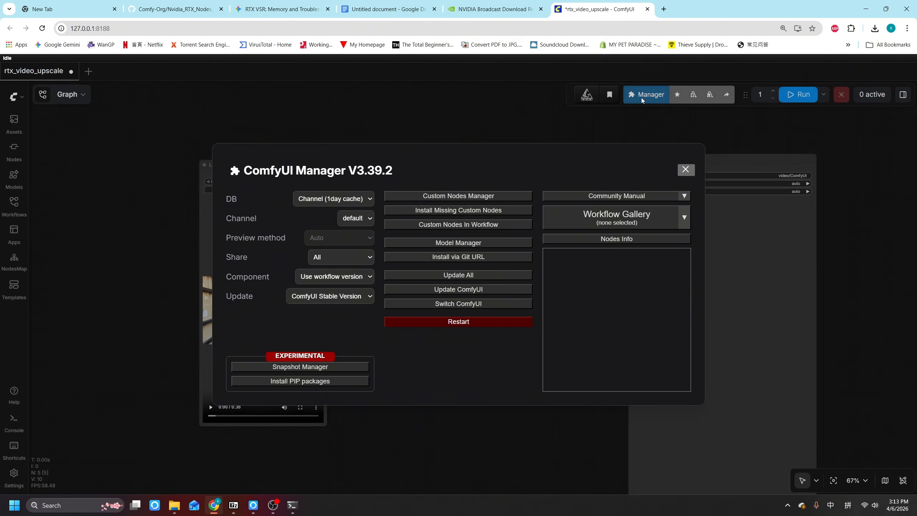
pyautogui.click(459, 197)
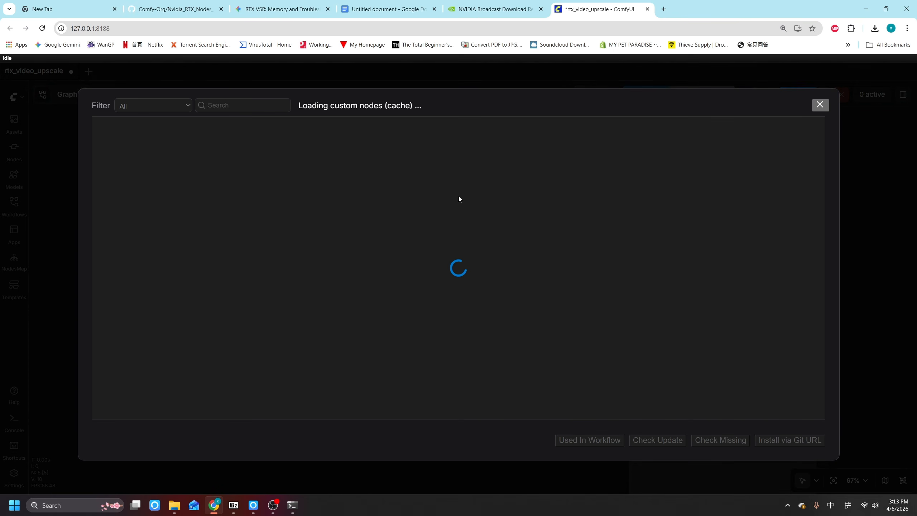
pyautogui.click(218, 106)
pyautogui.write('rtx')
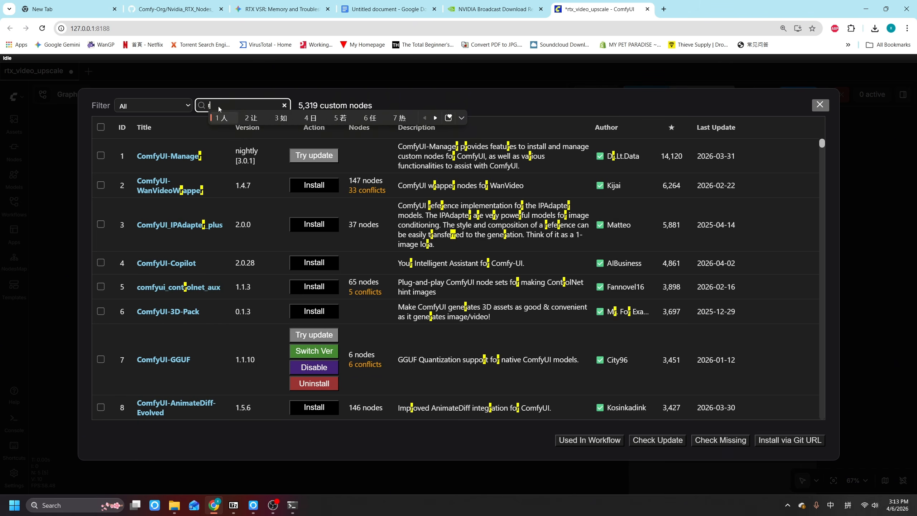
pyautogui.press('shift')
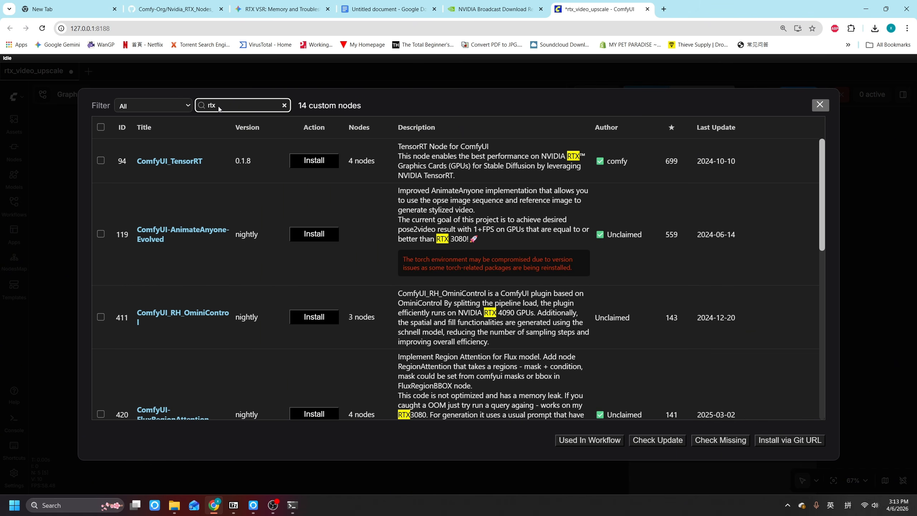
pyautogui.write('super')
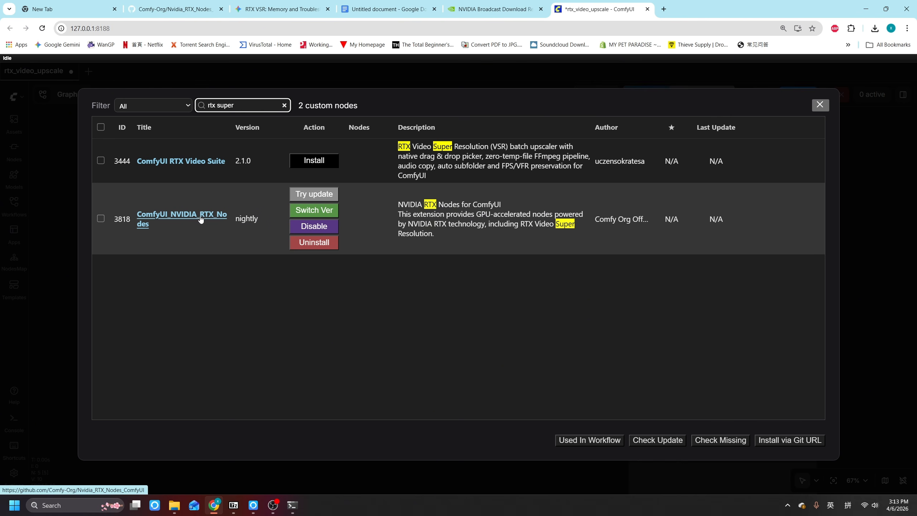
pyautogui.click(820, 104)
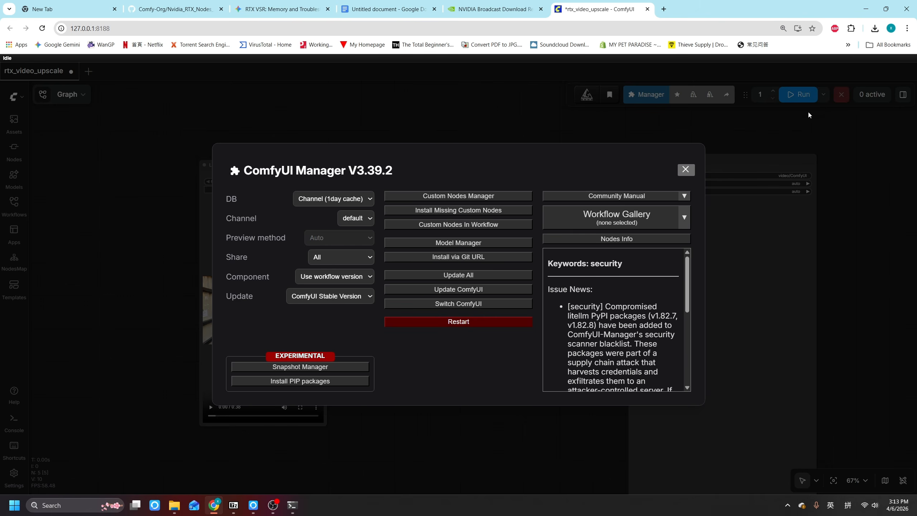
pyautogui.click(686, 170)
# Load 1.mp4 from the Desktop into the Load Video node.
pyautogui.click(281, 190)
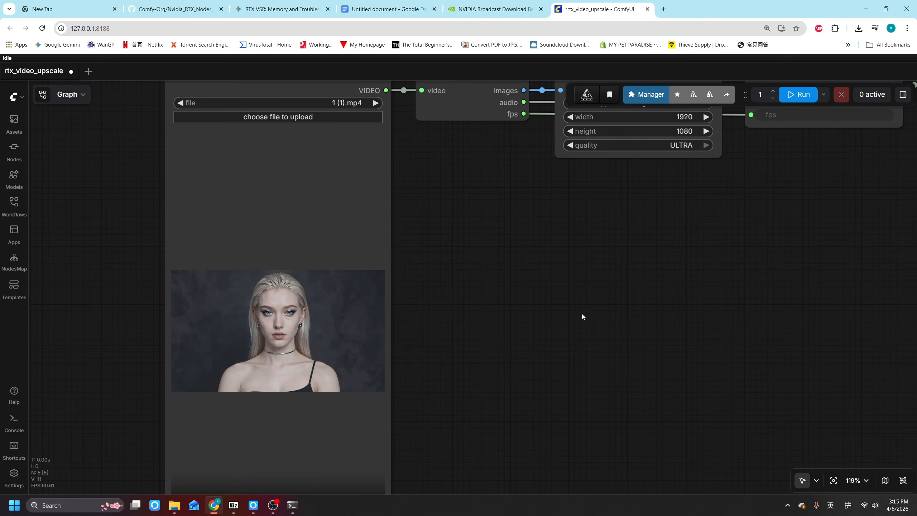
pyautogui.scroll(-4, 582, 317)
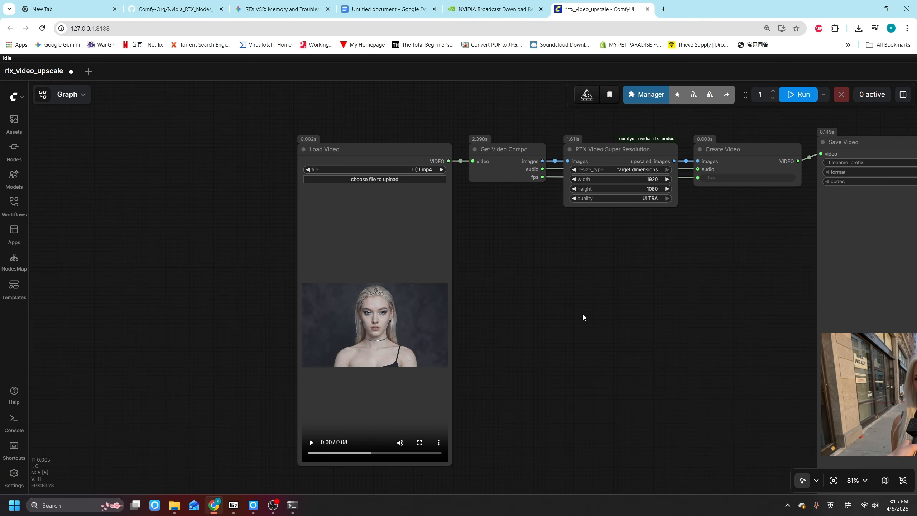
pyautogui.moveTo(582, 315); pyautogui.dragTo(602, 337)
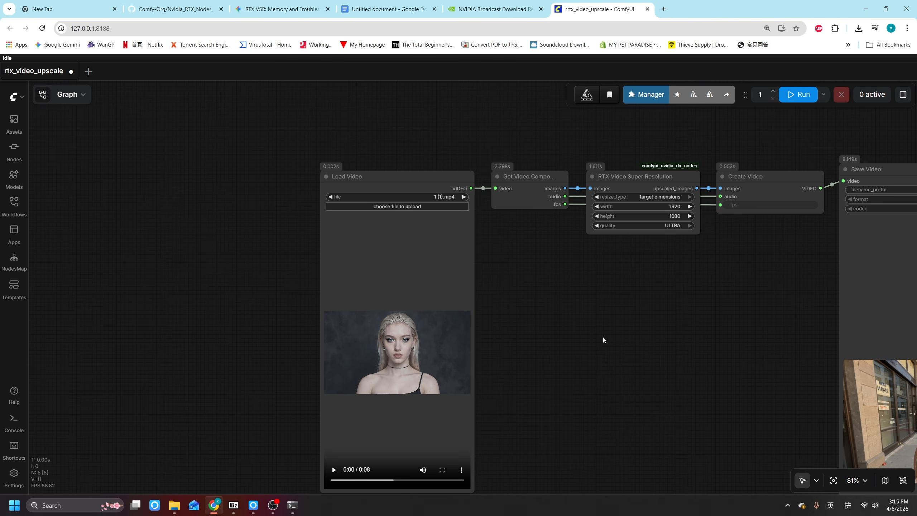
pyautogui.click(390, 212)
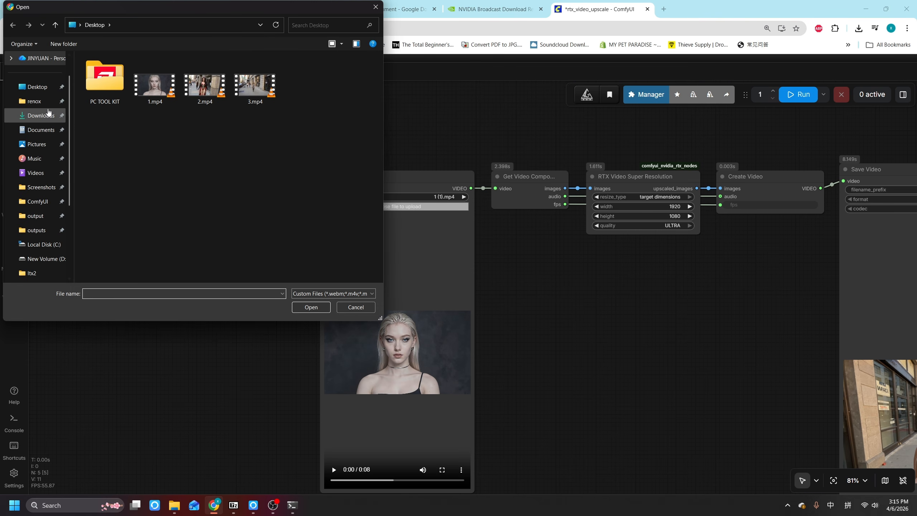
pyautogui.doubleClick(155, 86)
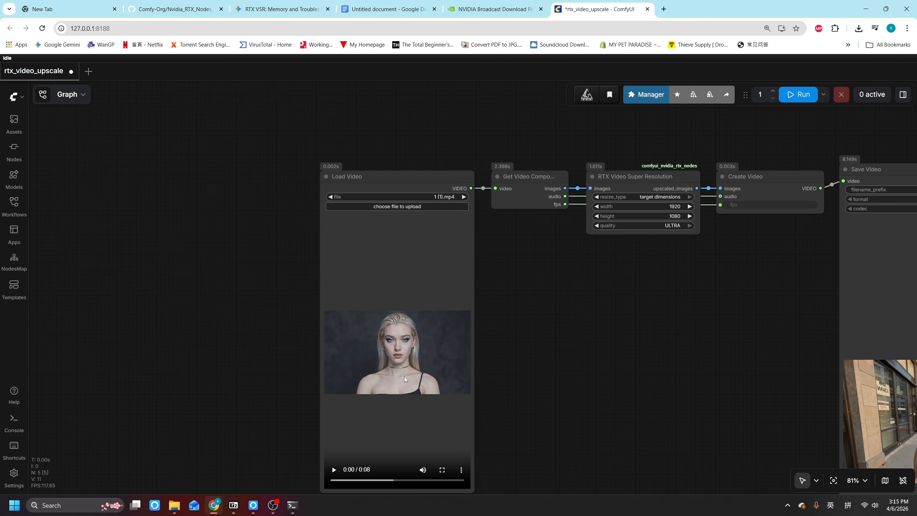
# Switch the RTX Video Super Resolution node's resize_type to scale by multiplier.
pyautogui.moveTo(591, 288); pyautogui.dragTo(490, 362)
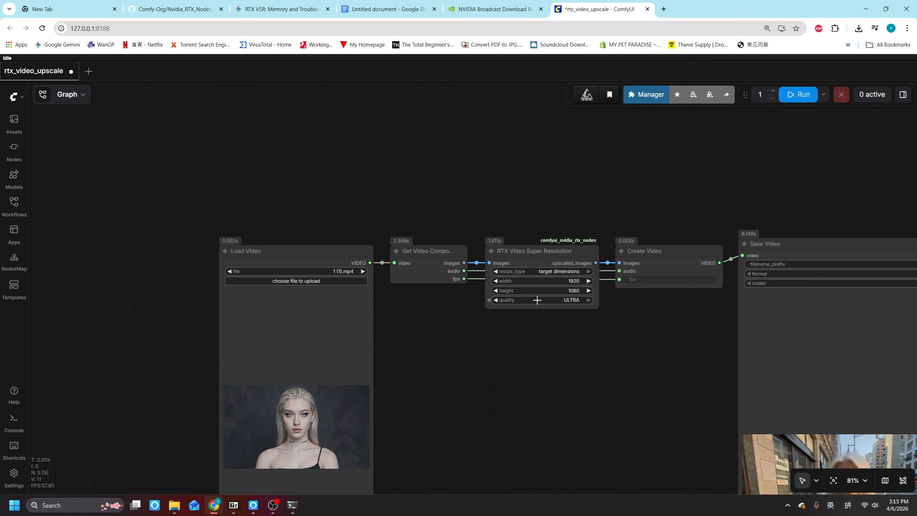
pyautogui.click(574, 272)
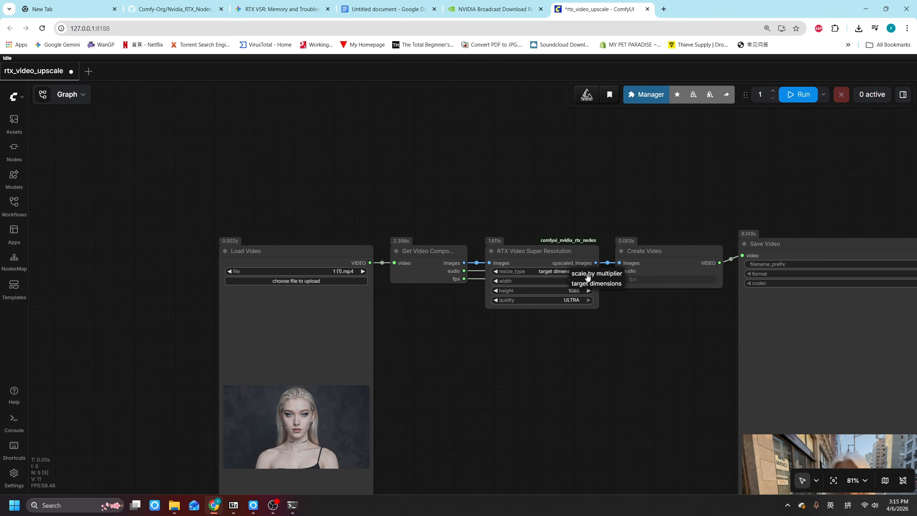
pyautogui.click(587, 276)
pyautogui.scroll(4, 579, 312)
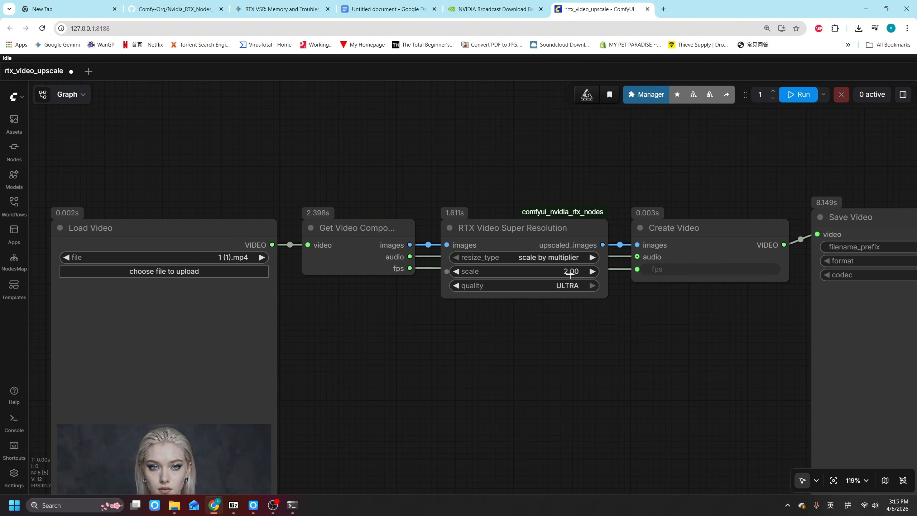
pyautogui.moveTo(561, 345); pyautogui.dragTo(531, 327)
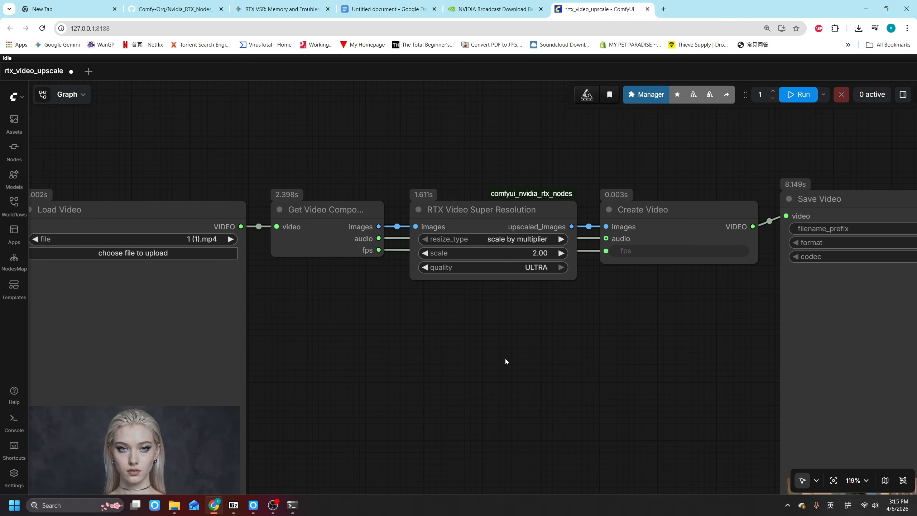
pyautogui.moveTo(505, 358); pyautogui.dragTo(471, 405)
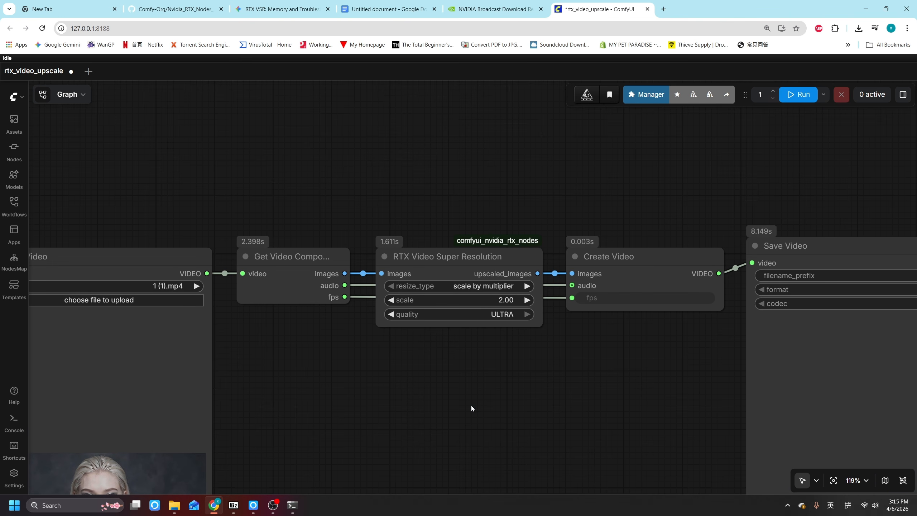
# Try scale values of 4 and 1 on the RTX Video Super Resolution node.
pyautogui.click(516, 302)
pyautogui.write('4')
pyautogui.press('Return')
pyautogui.click(512, 302)
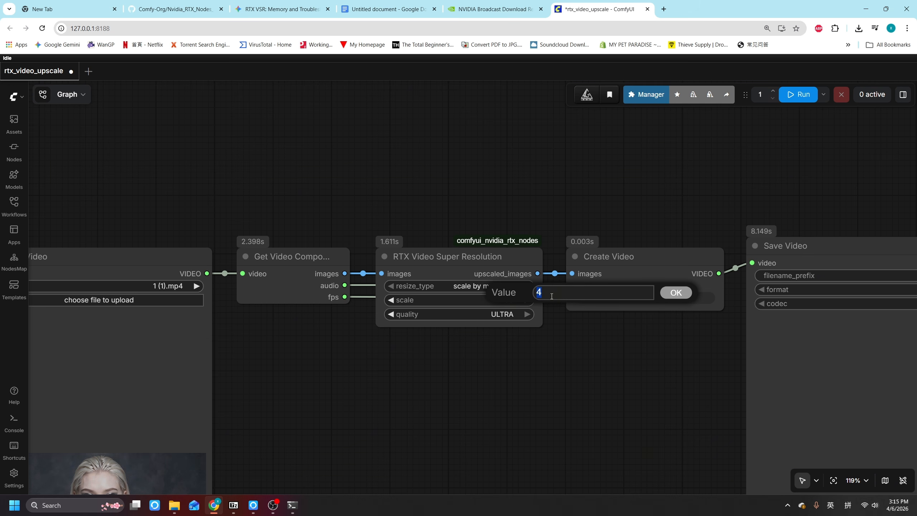
pyautogui.write('1')
pyautogui.press('Return')
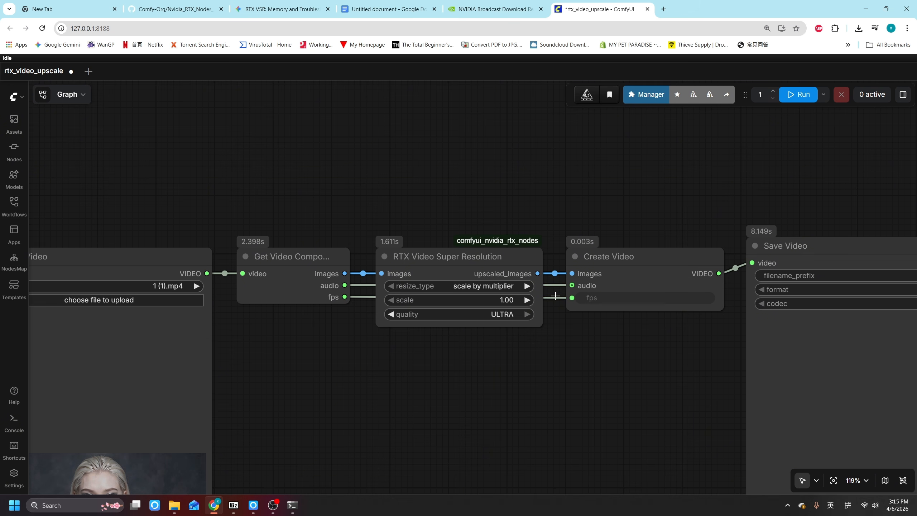
# Set the RTX Video Super Resolution node's resize_type to target dimensions and review its quality options, keeping ULTRA.
pyautogui.click(507, 287)
pyautogui.click(519, 301)
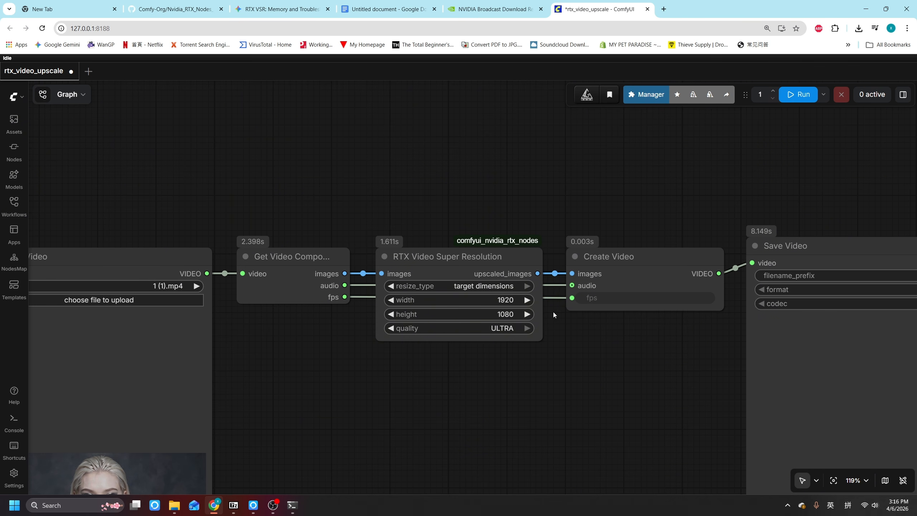
pyautogui.click(512, 328)
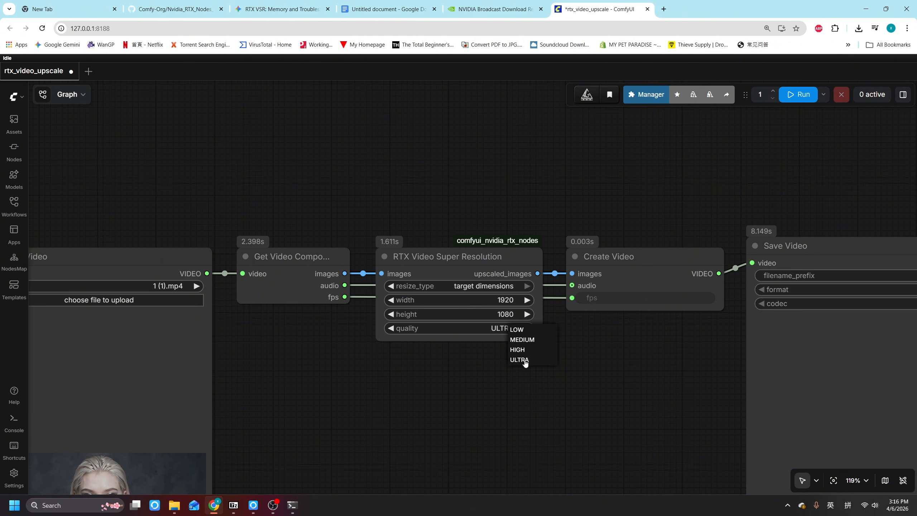
# Run the upscale workflow and bring the resulting clip in the Save Video node into view.
pyautogui.click(795, 95)
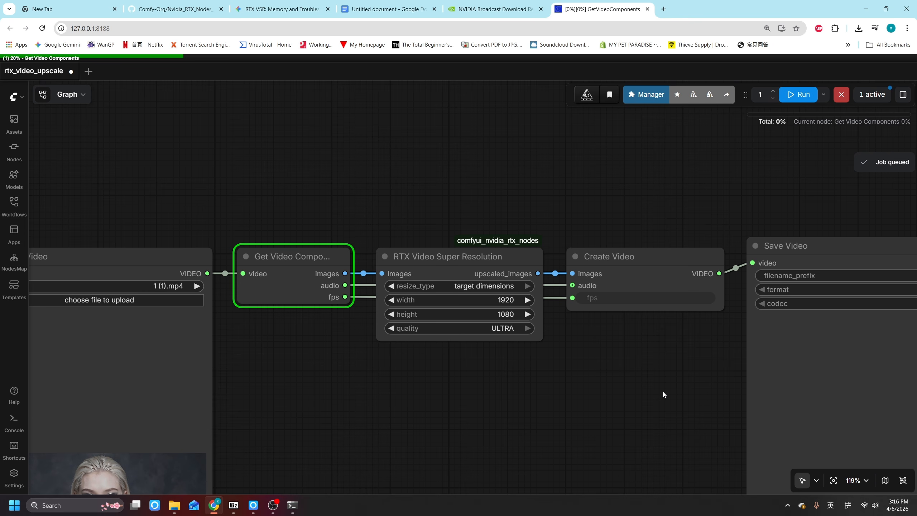
pyautogui.moveTo(595, 388); pyautogui.dragTo(636, 292)
pyautogui.moveTo(602, 398); pyautogui.dragTo(504, 438)
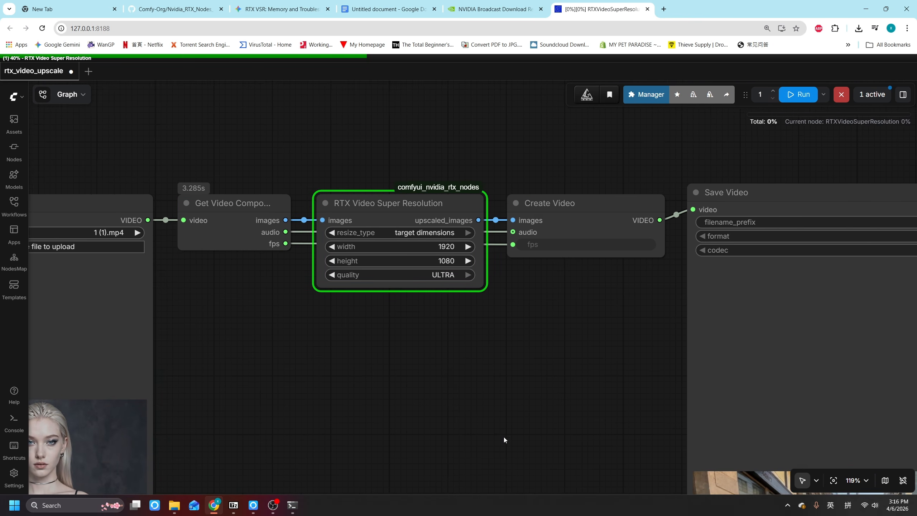
pyautogui.moveTo(534, 407); pyautogui.dragTo(305, 293)
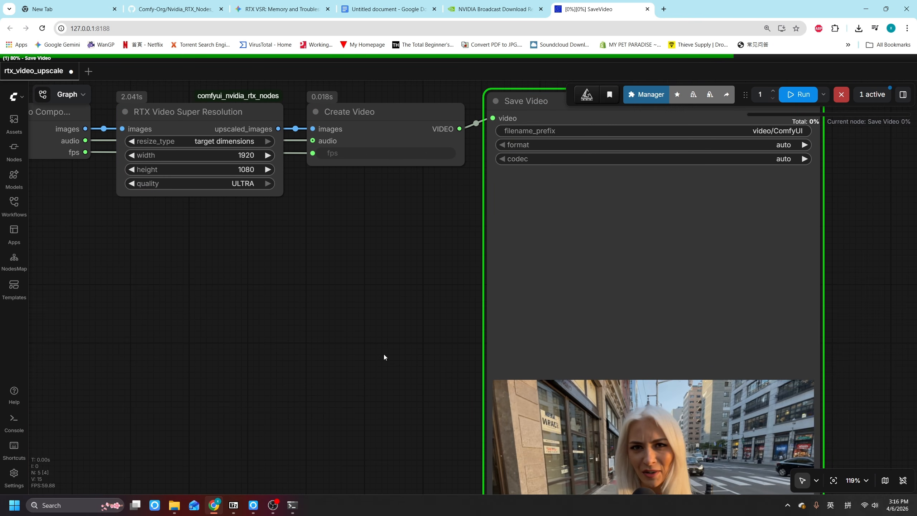
pyautogui.moveTo(383, 354); pyautogui.dragTo(303, 398)
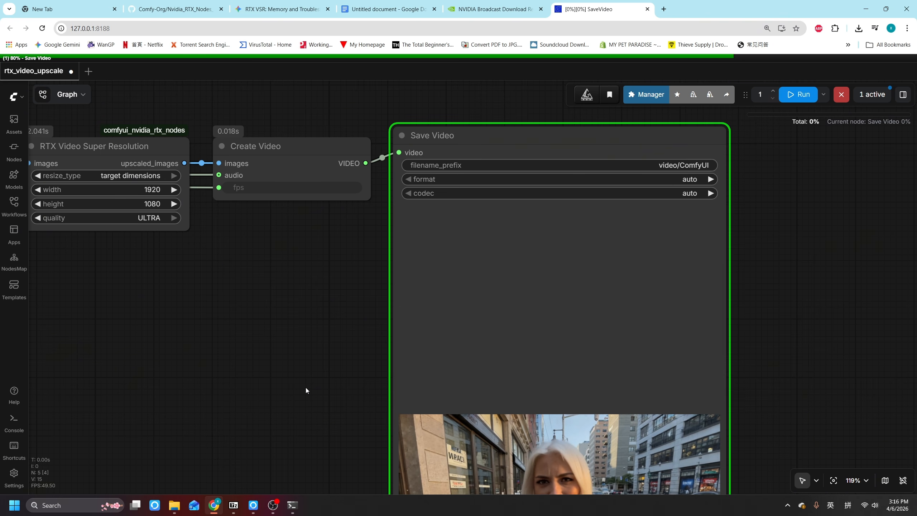
pyautogui.moveTo(321, 389); pyautogui.dragTo(314, 266)
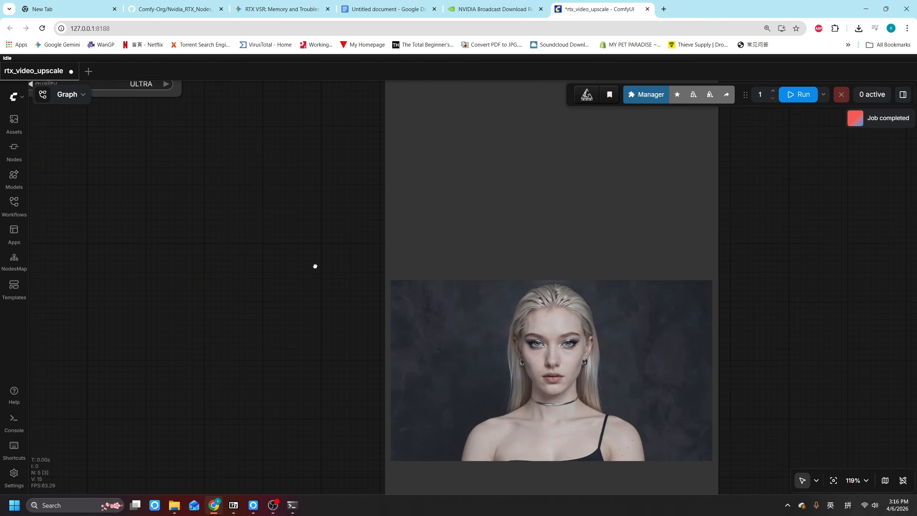
# Play the source clip in the Load Video node at full screen, then pause it and return to the graph.
pyautogui.scroll(-4, 326, 282)
pyautogui.scroll(-4, 534, 413)
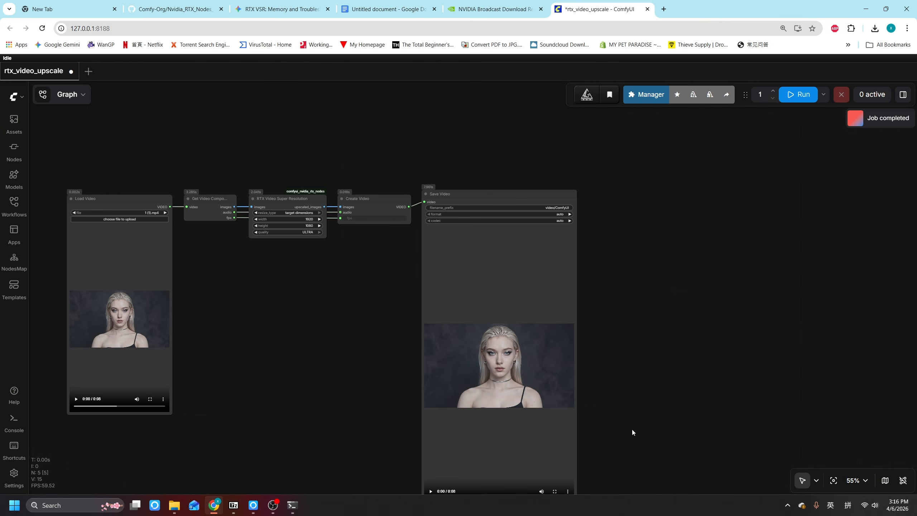
pyautogui.scroll(-3, 631, 429)
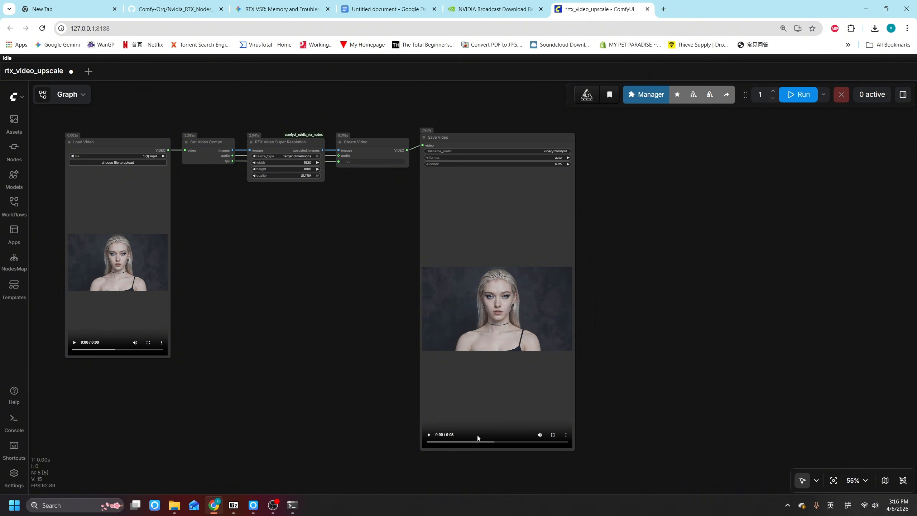
pyautogui.moveTo(178, 390); pyautogui.dragTo(393, 456)
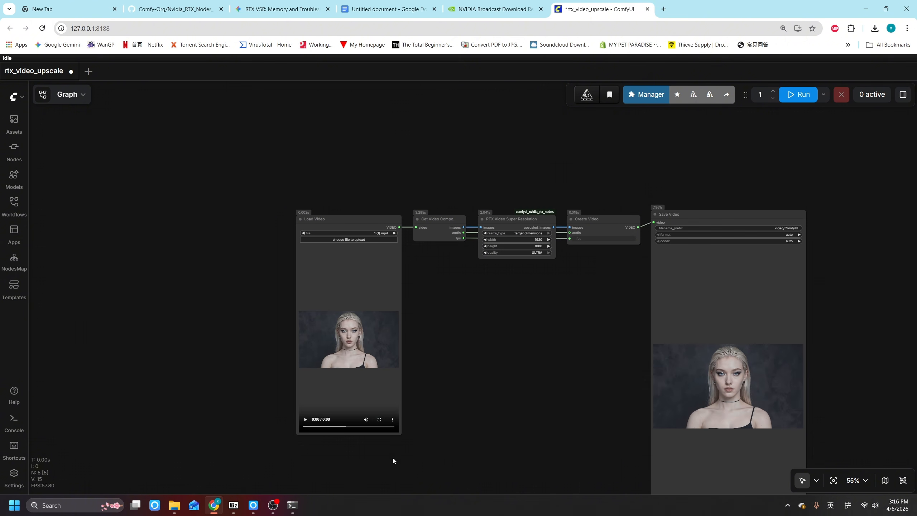
pyautogui.click(379, 420)
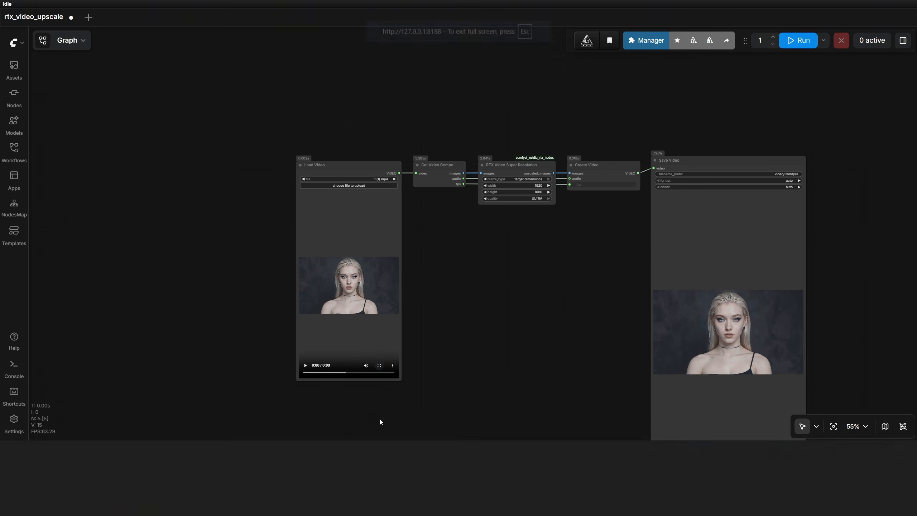
pyautogui.click(23, 488)
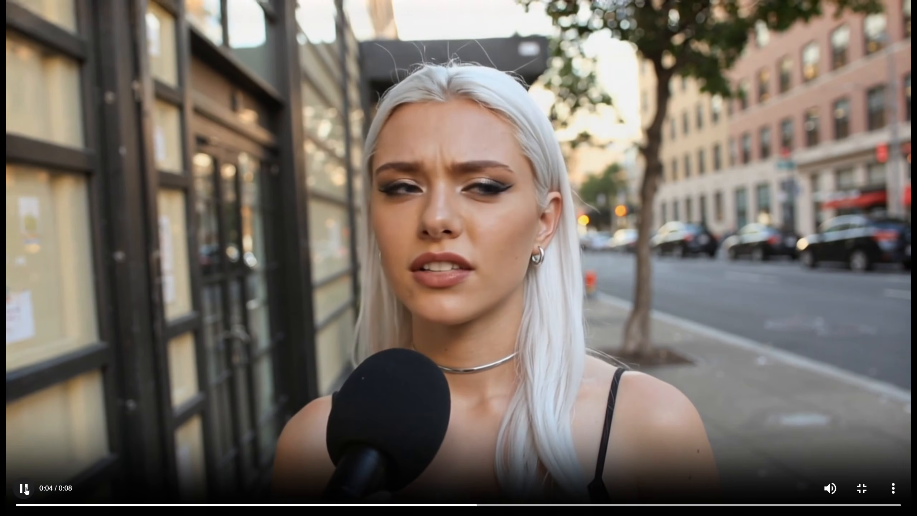
pyautogui.click(23, 488)
pyautogui.press('Escape')
# Play the upscaled clip in the Save Video node at full screen to compare it with the source, then return to the graph.
pyautogui.moveTo(595, 399); pyautogui.dragTo(498, 345)
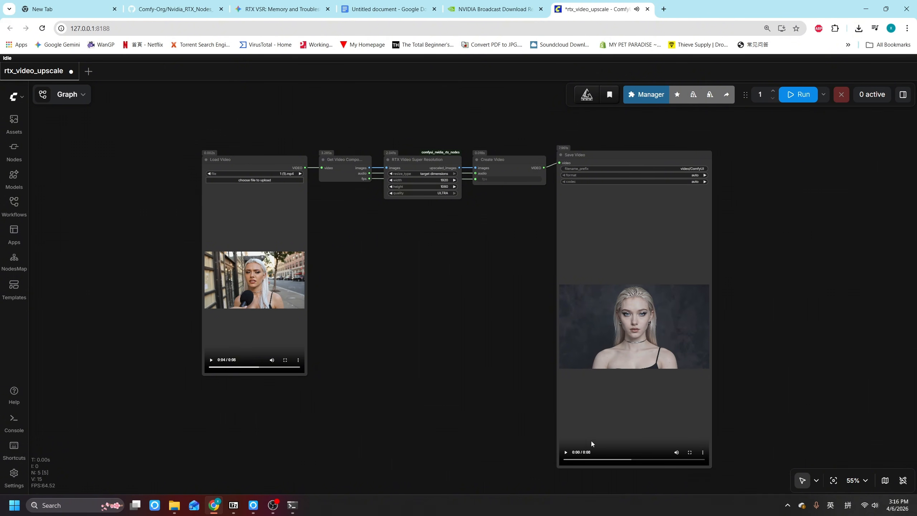
pyautogui.click(690, 453)
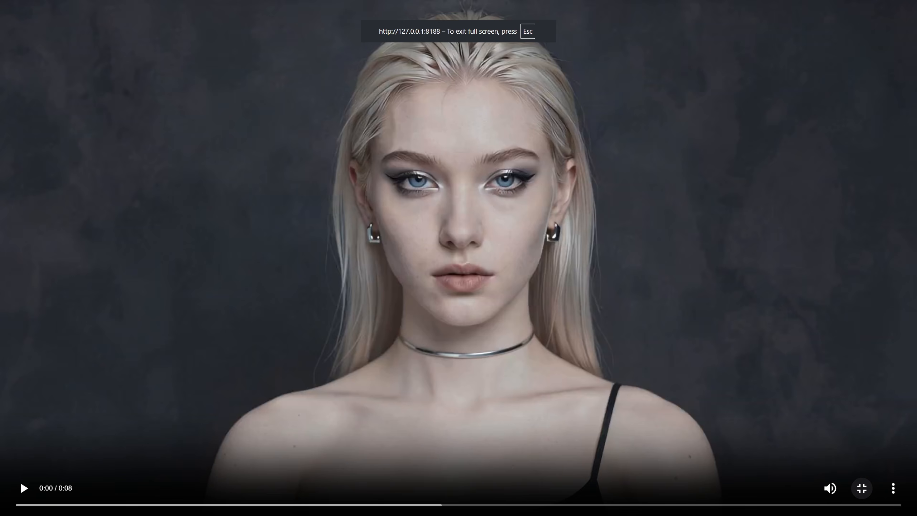
pyautogui.click(25, 489)
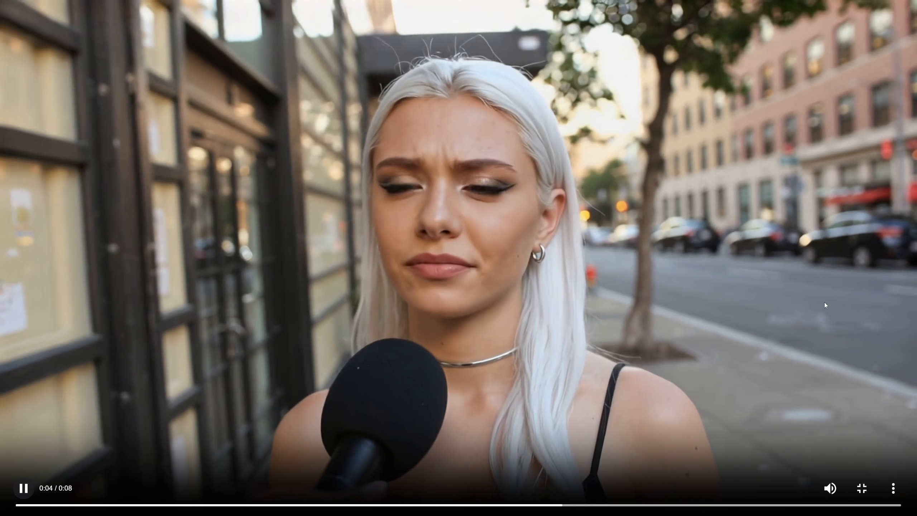
pyautogui.press('Escape')
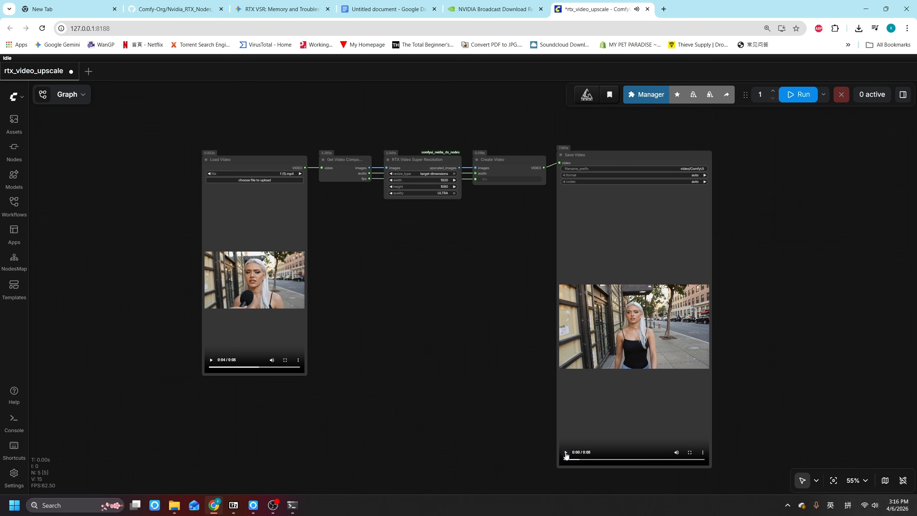
pyautogui.scroll(1, 488, 380)
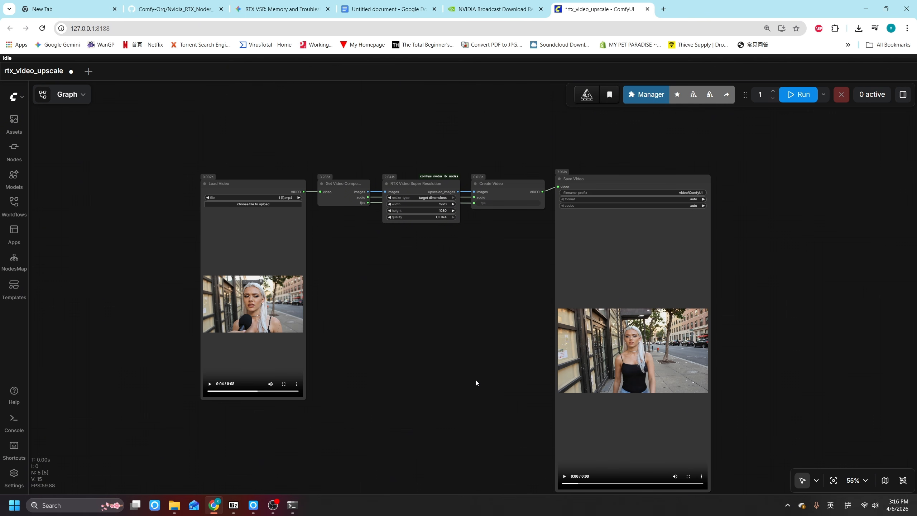
pyautogui.moveTo(471, 337); pyautogui.dragTo(421, 327)
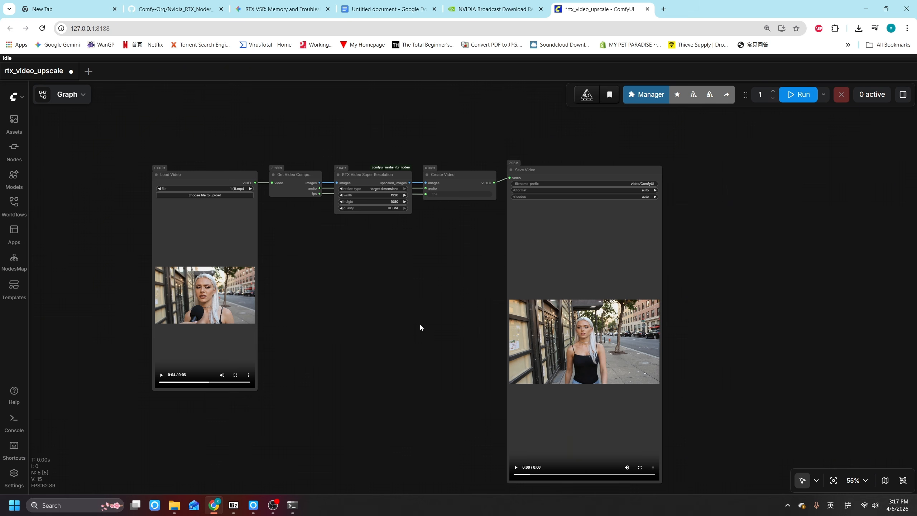
pyautogui.moveTo(409, 374); pyautogui.dragTo(401, 377)
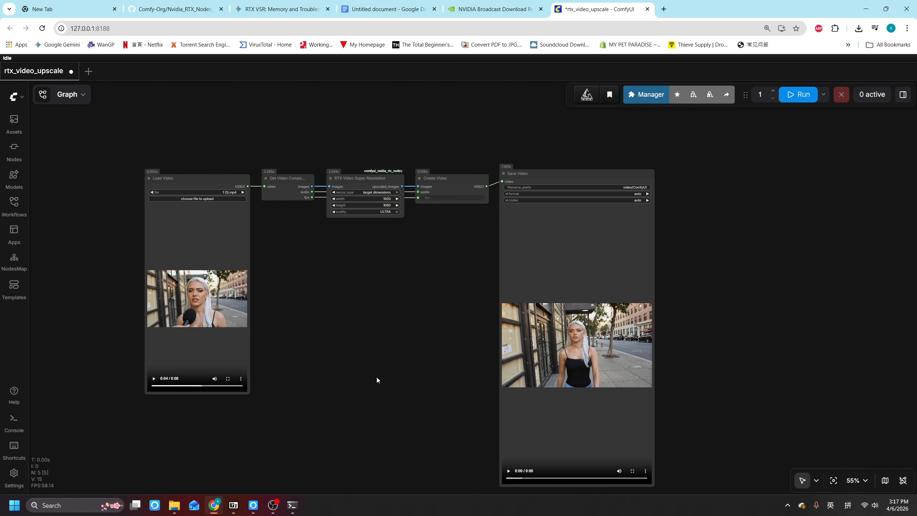